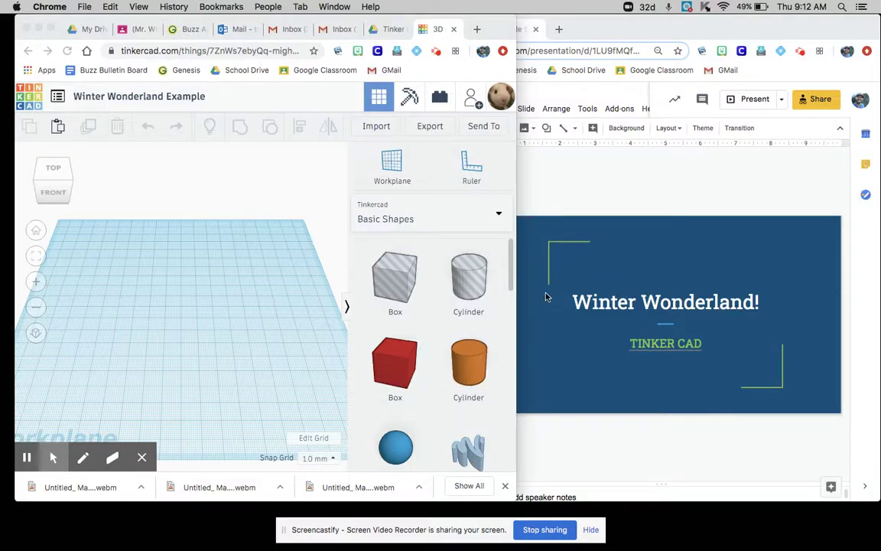
Step: Switch to the Winter Wonderland! presentation and view slides 2 and 3 on inserting four cones
click(550, 232)
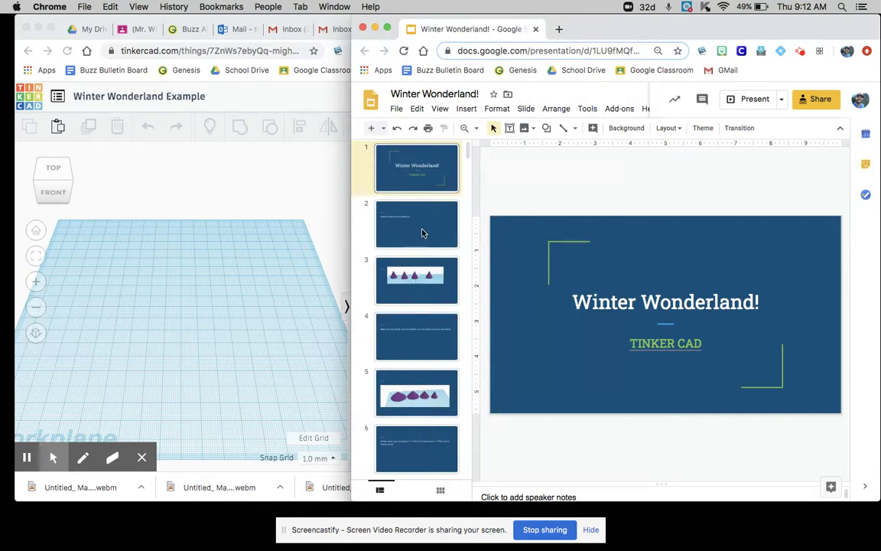
click(403, 215)
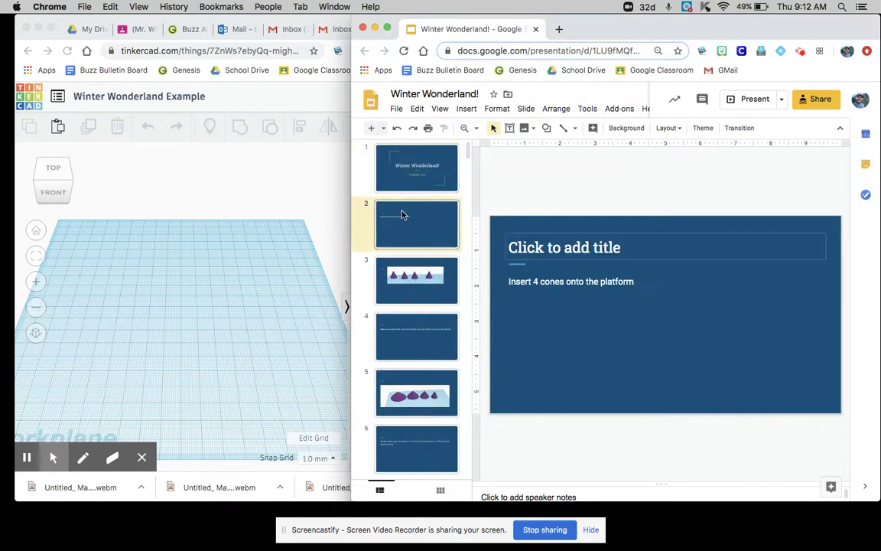
click(411, 285)
Step: Switch to the Tinkercad window, place a cone near the back left of the workplane and collapse its shape properties
click(202, 284)
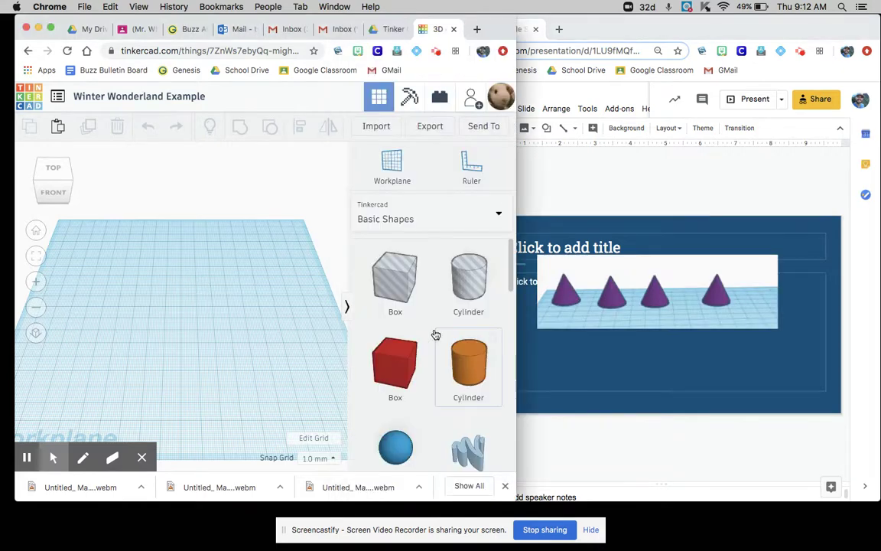
scroll(433, 333, down, 3)
click(468, 373)
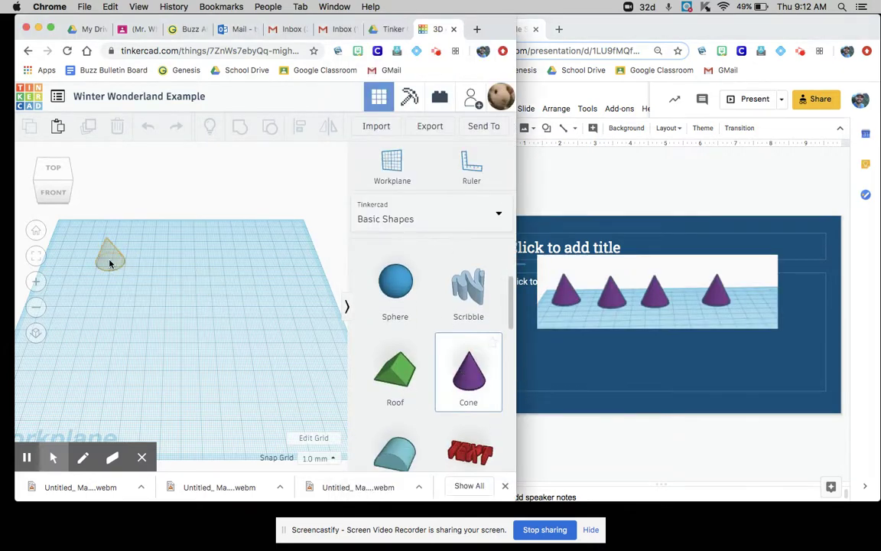
click(123, 255)
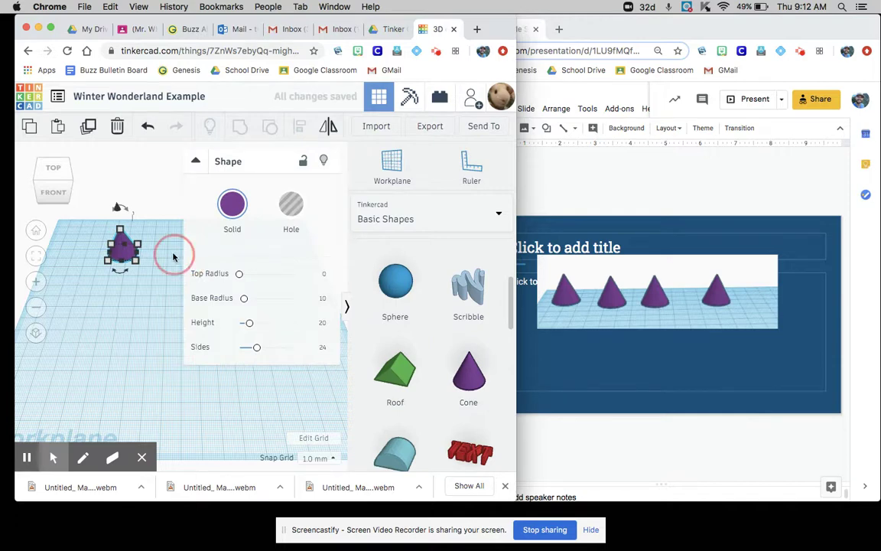
key(Escape)
click(120, 250)
click(195, 160)
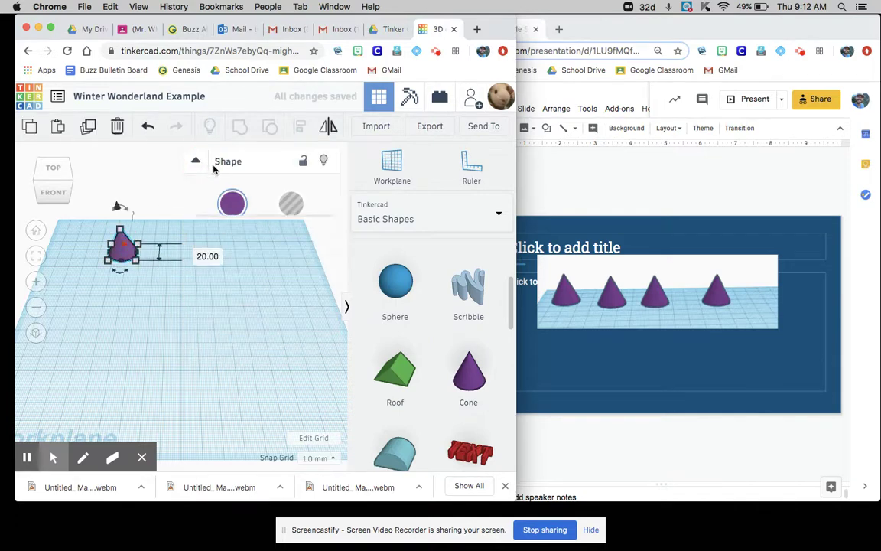
Step: Duplicate the cone and shift the copy to the right so it stands just beside the original
key(ctrl+d)
key(Right)
key(Right)
key(Right)
key(Right)
key(Right)
key(Right)
key(Right)
key(Right)
key(Right)
key(Right)
key(Right)
key(Right)
key(Right)
key(Right)
key(Right)
key(Right)
key(Right)
key(Right)
key(Right)
key(Right)
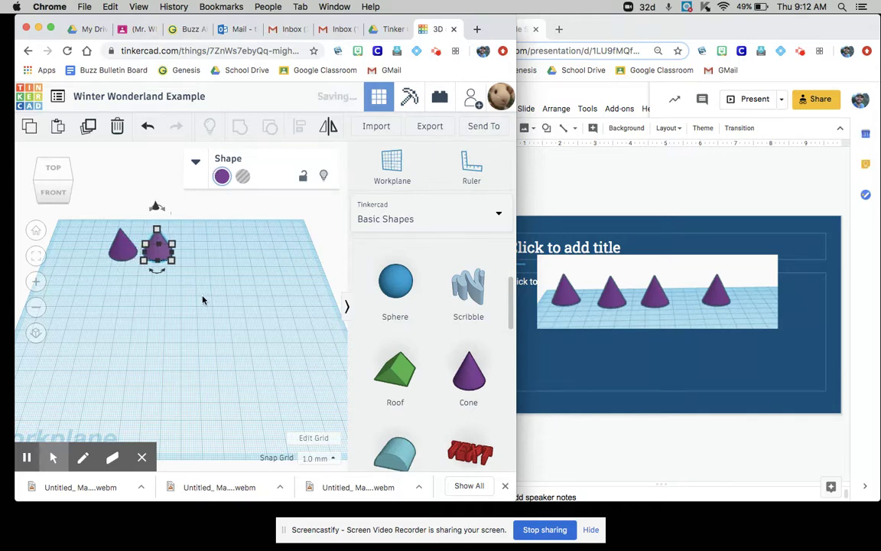
Step: Duplicate both cones together and shift the copied pair right to form a row of four
drag(203, 296, 101, 229)
key(ctrl+d)
key(Right)
key(Right)
key(Right)
key(Right)
key(Right)
key(Right)
key(Right)
key(Right)
key(Right)
key(Right)
key(Right)
key(Right)
key(Right)
key(Right)
key(Right)
key(Right)
key(Right)
key(Right)
key(Right)
key(Right)
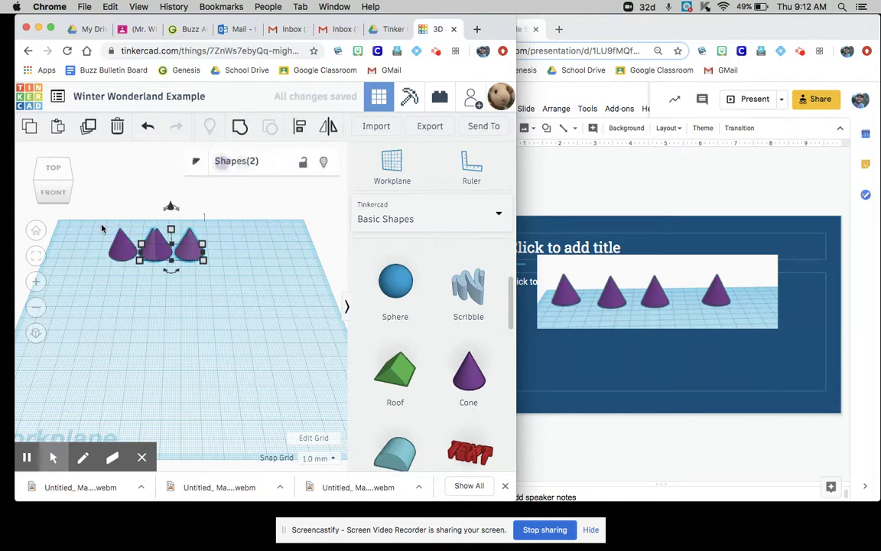
key(Right)
key(Right)
key(Right)
key(Right)
key(Right)
key(Right)
key(Right)
key(Right)
key(Right)
key(Right)
key(Right)
key(Right)
key(Right)
key(Right)
key(Right)
key(Right)
key(Right)
key(Right)
key(Right)
key(Right)
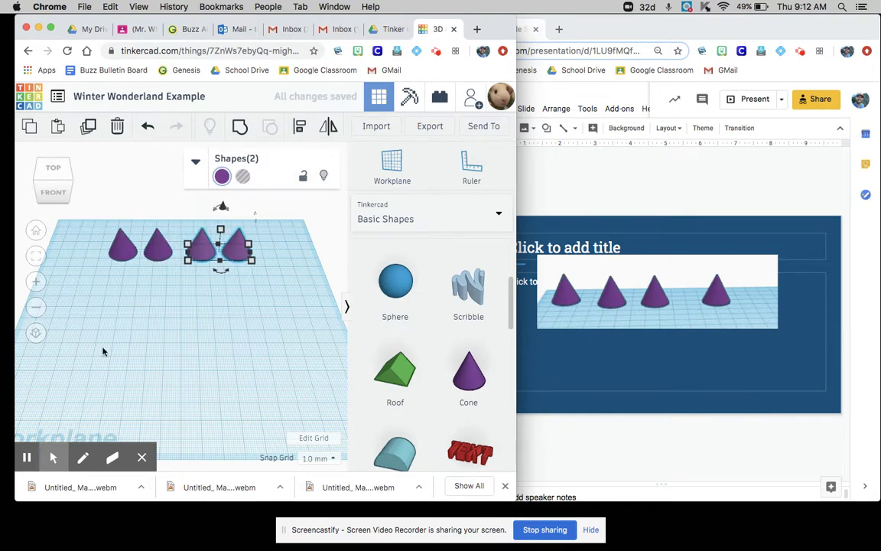
Step: Switch to the presentation and compare with slide 3, then read the cone sizes on slide 4
click(102, 352)
click(719, 289)
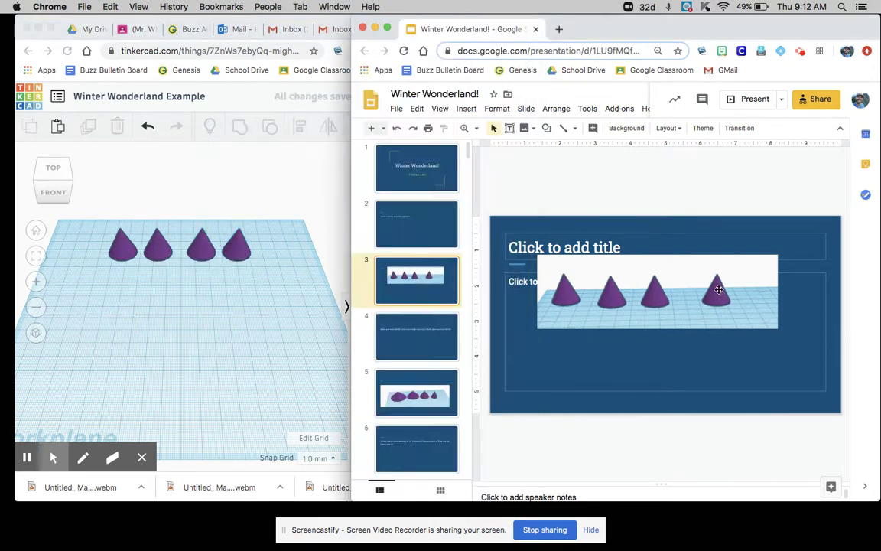
click(419, 354)
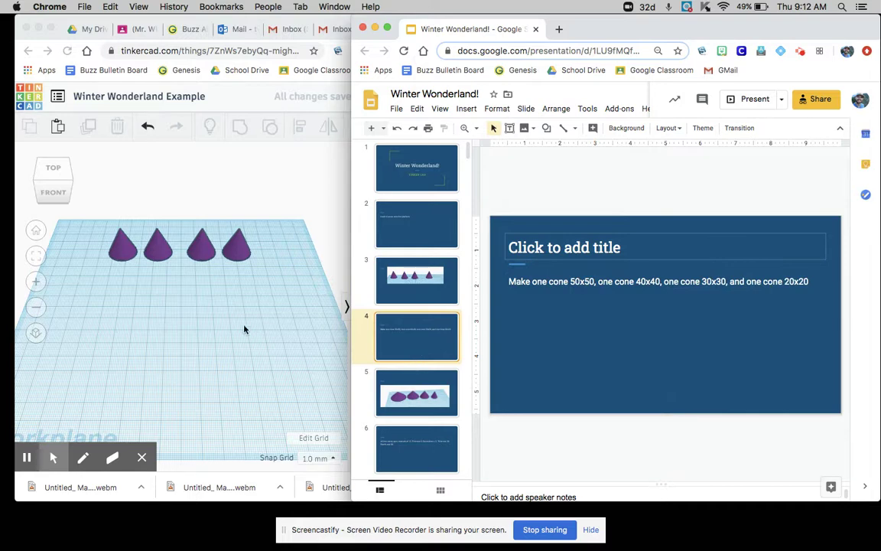
Step: In Tinkercad, move the leftmost cone farther left, away from the other three
click(178, 306)
click(201, 307)
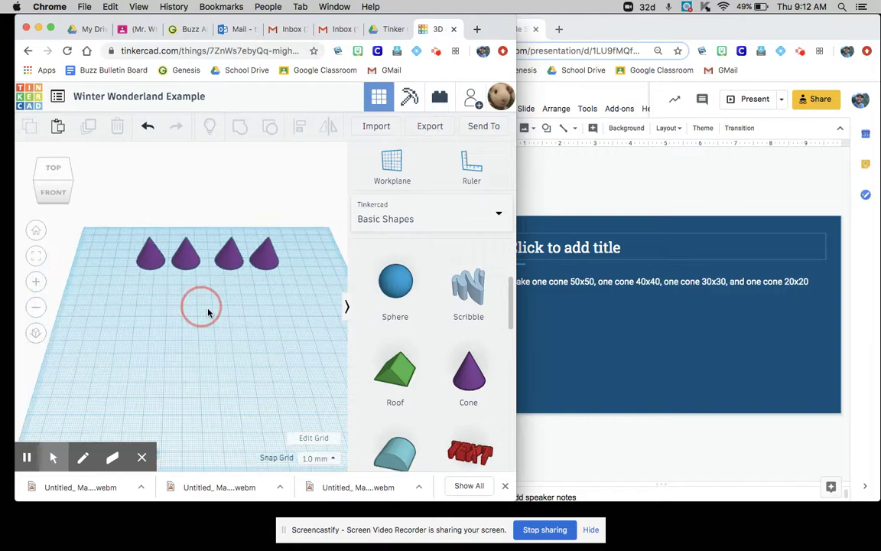
scroll(171, 266, up, 3)
click(166, 284)
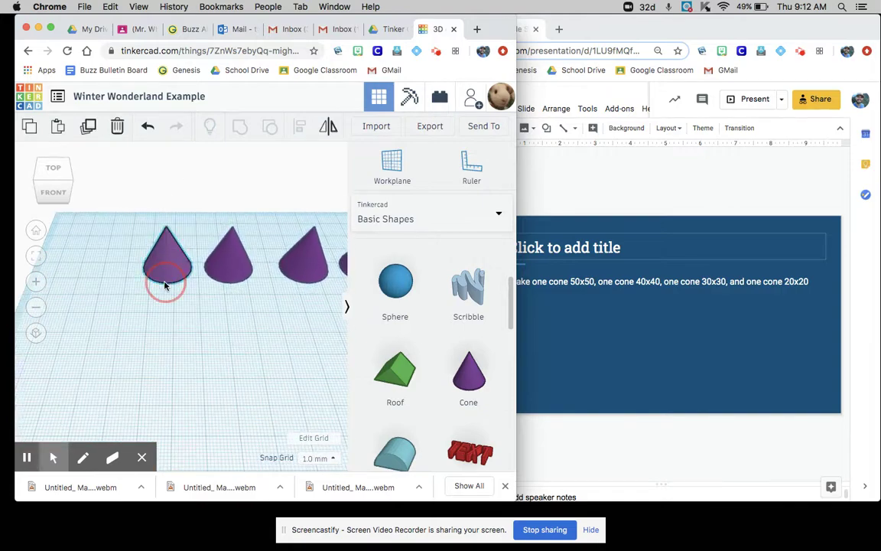
drag(165, 284, 114, 274)
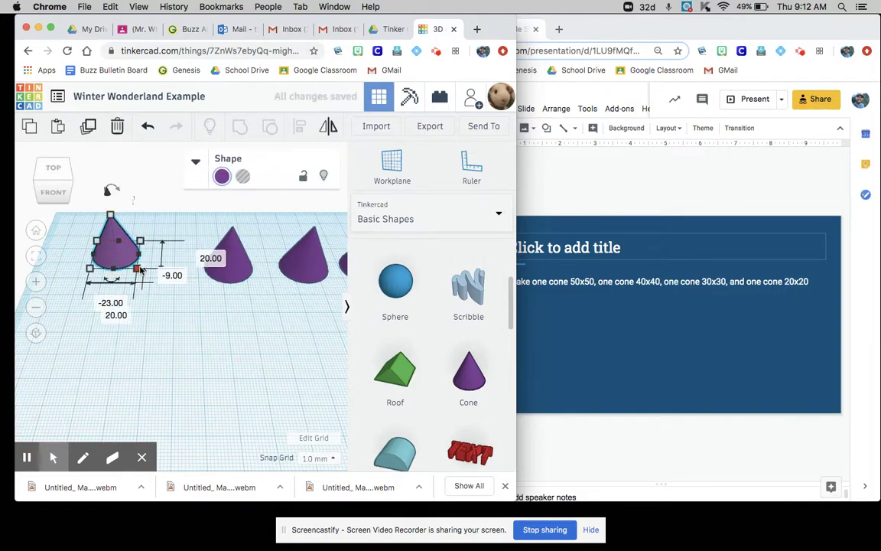
Step: Set the leftmost cone's length and width to 50 mm and move it into the back-left corner of the workplane
click(197, 256)
text(5)
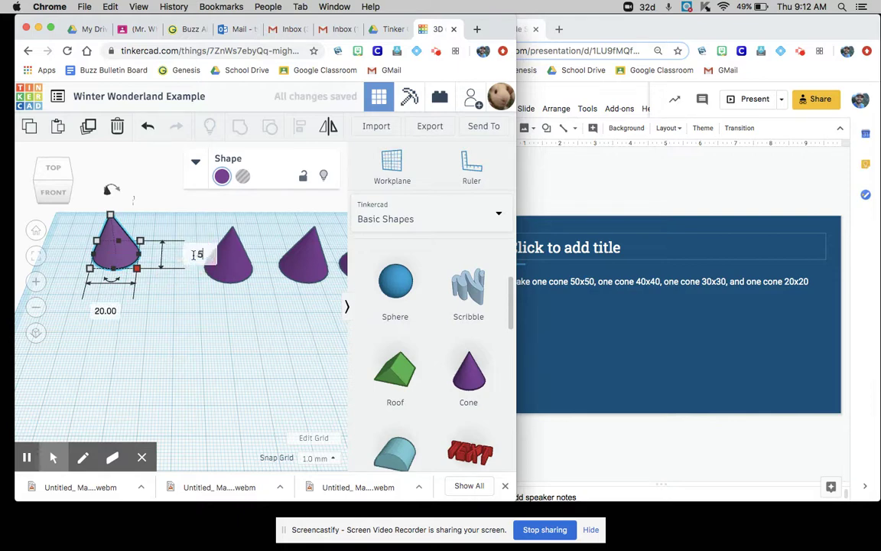
text(0)
key(Return)
click(96, 366)
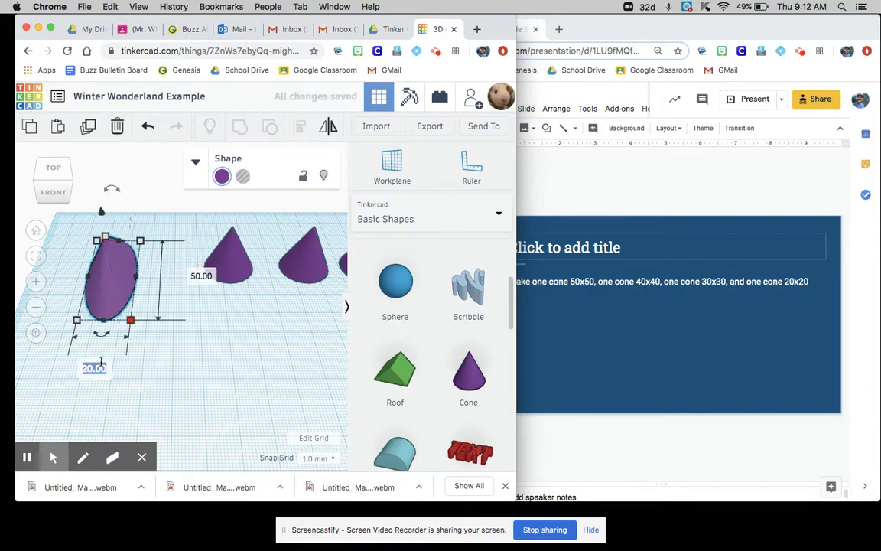
text(50)
key(Return)
click(225, 379)
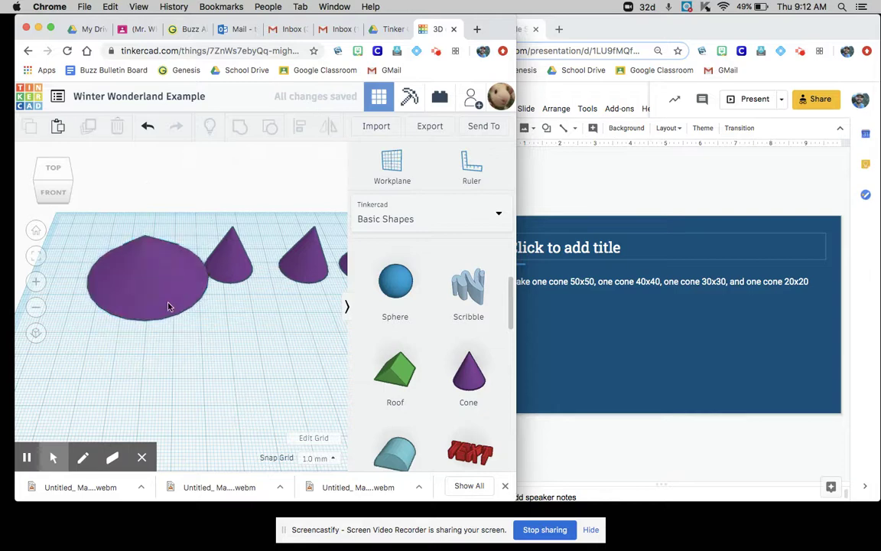
drag(168, 306, 112, 279)
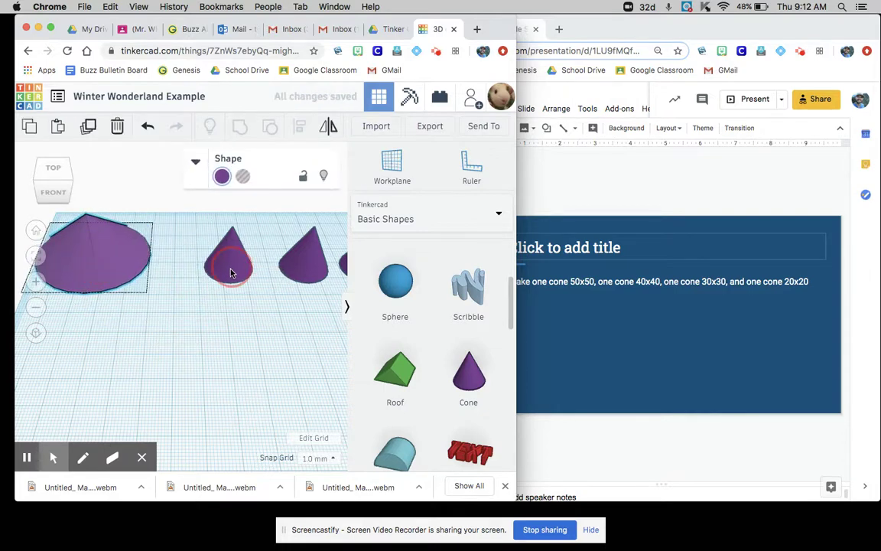
Step: Set the second cone's length and width to 40 mm and move it next to the 50 mm cone
click(231, 272)
click(313, 267)
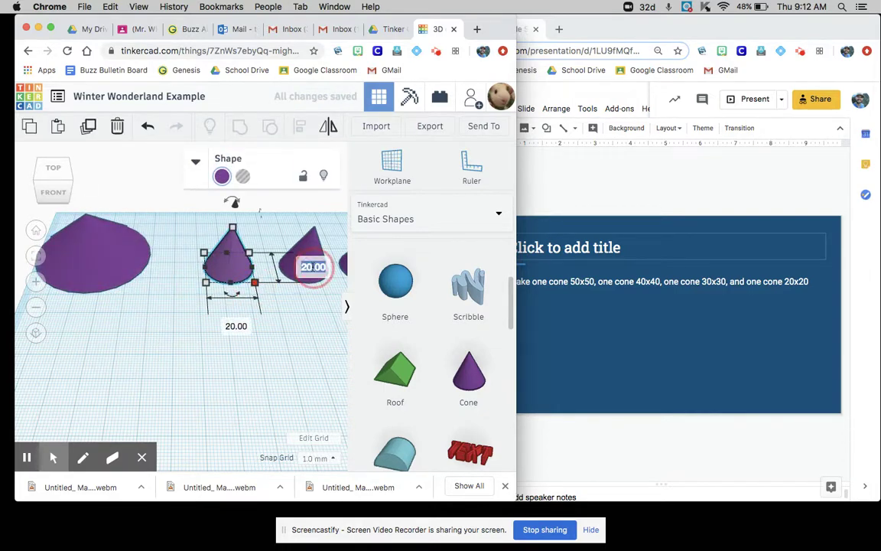
text(40)
key(Return)
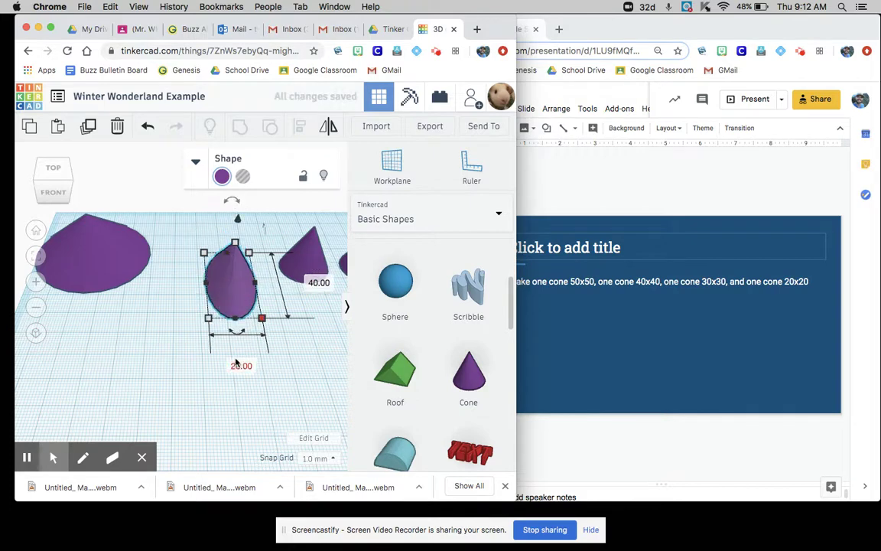
click(237, 364)
text(40)
key(Return)
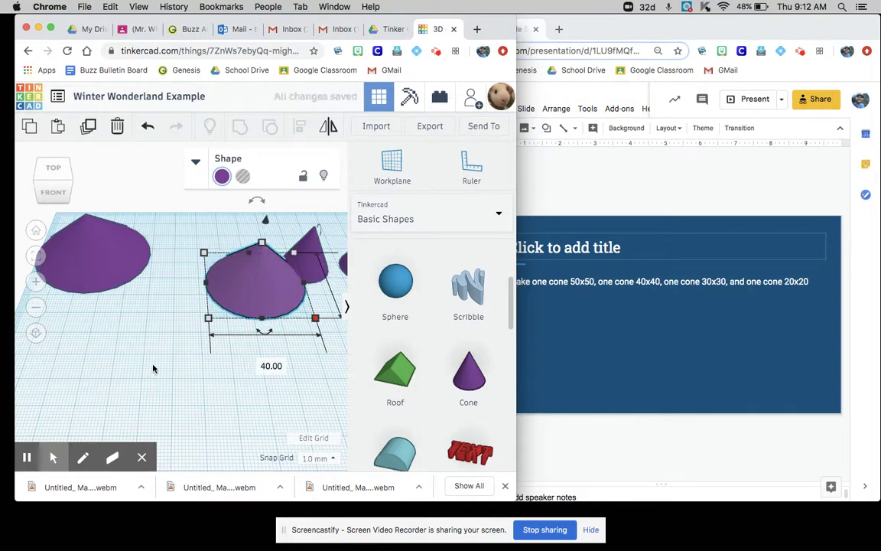
click(153, 369)
click(211, 272)
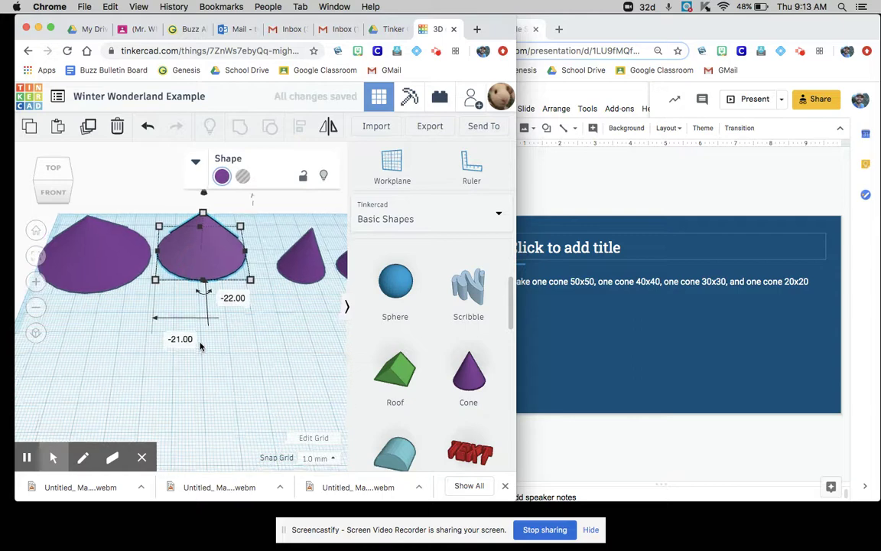
Step: Spread out the two remaining small cones, moving the fourth toward the right edge and the third beside the 40 mm cone
scroll(243, 301, down, 5)
drag(267, 284, 305, 272)
click(233, 308)
click(240, 289)
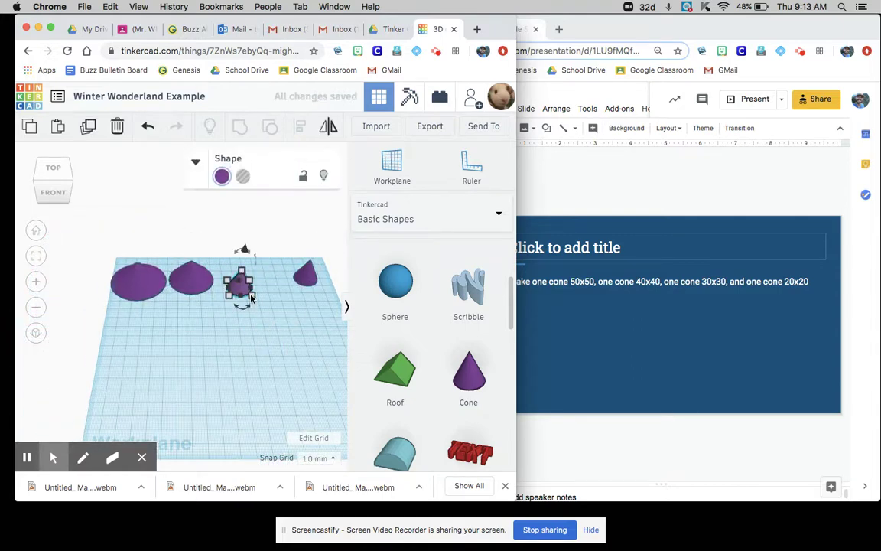
Step: Set the third cone's length and width to 30 mm
mouse_move(252, 295)
click(310, 287)
text(30)
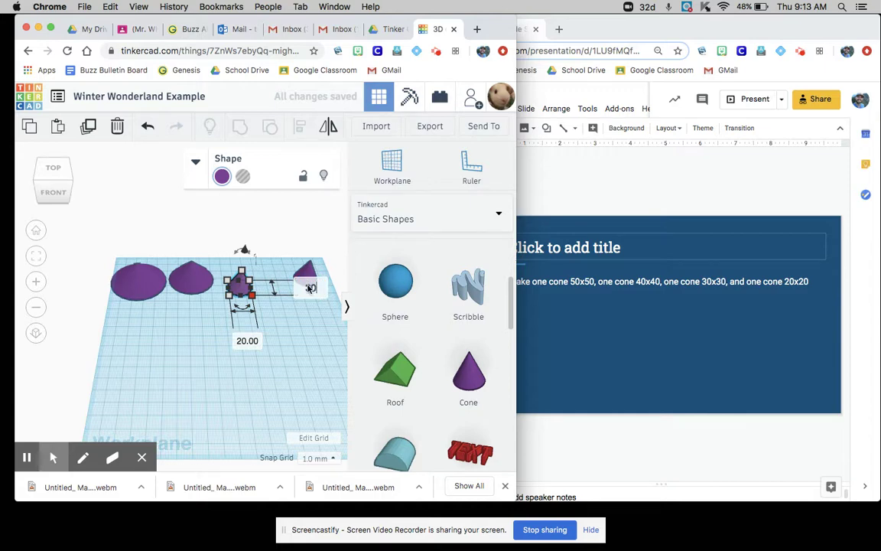
key(Return)
click(247, 349)
text(30)
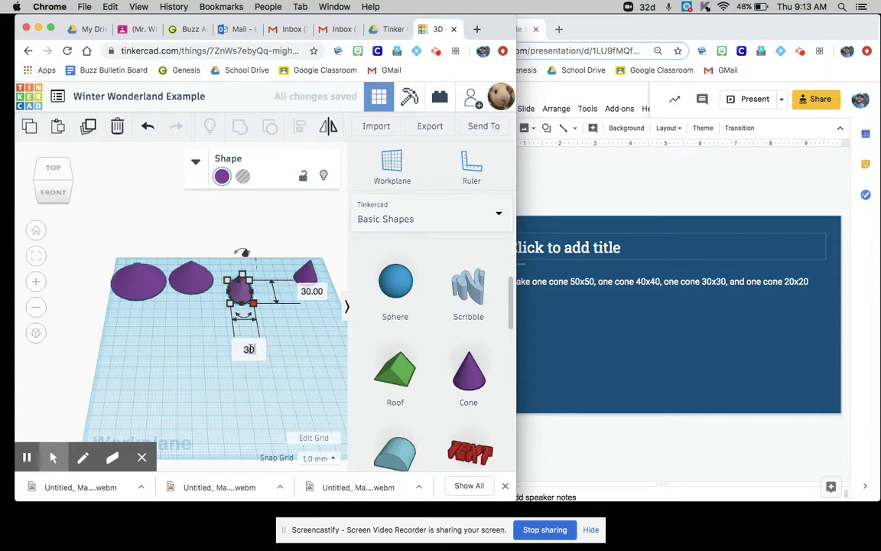
key(Return)
click(312, 360)
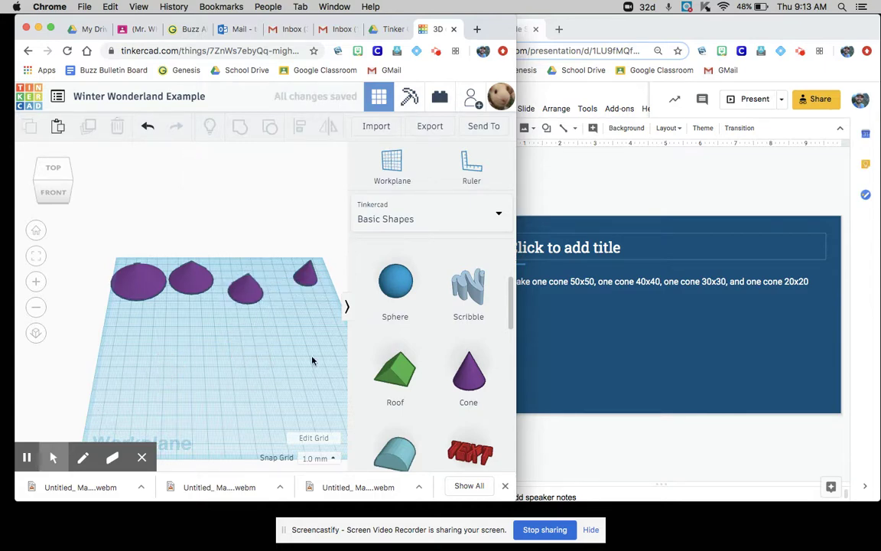
Step: Switch to the presentation and view slide 5's example and slide 6's instructions for lifting the cones
click(644, 304)
key(Down)
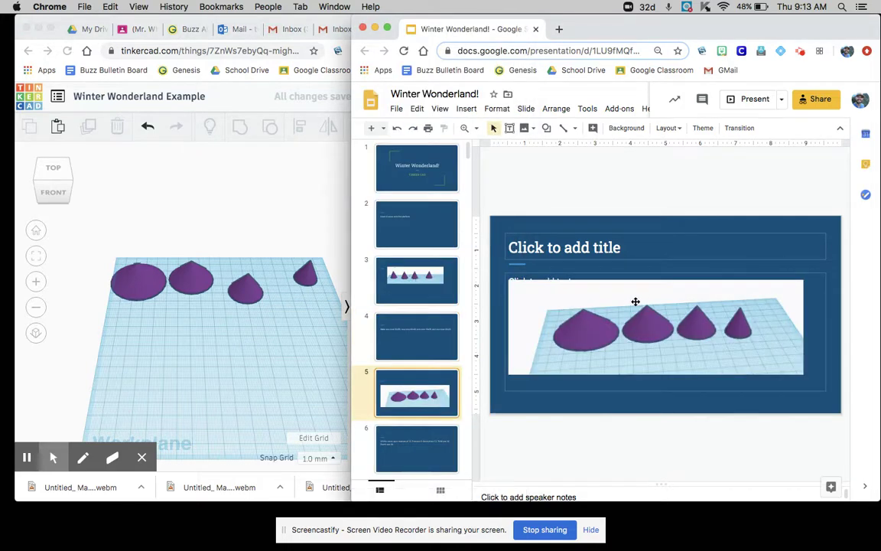
key(Down)
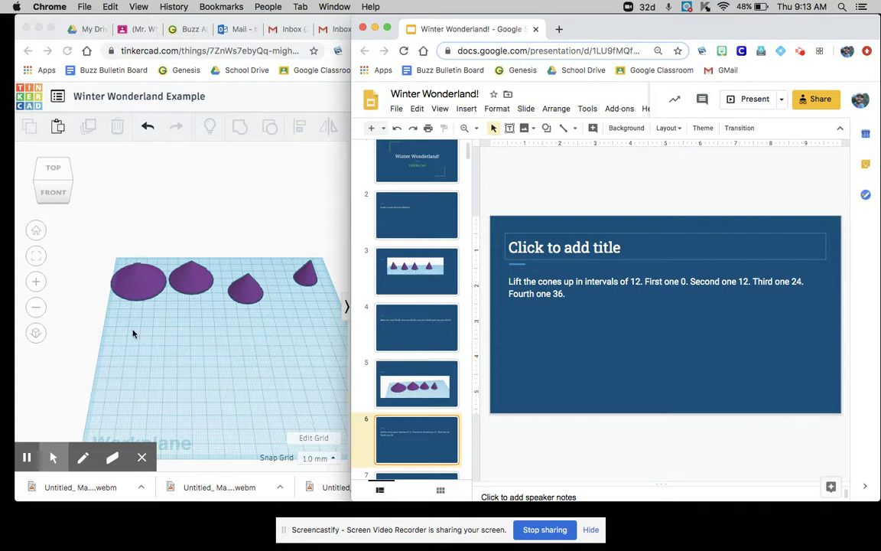
Step: In Tinkercad, raise the second cone 12 mm above the workplane
click(211, 314)
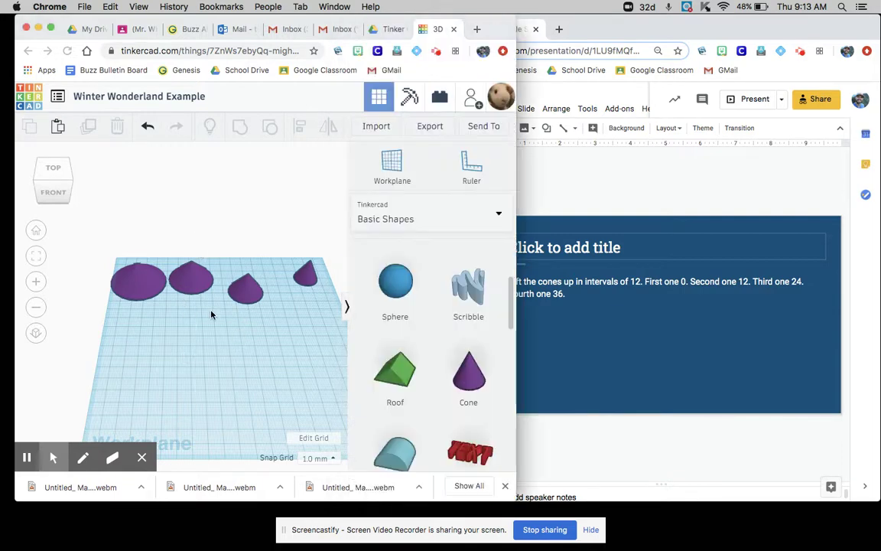
right_drag(209, 338, 216, 302)
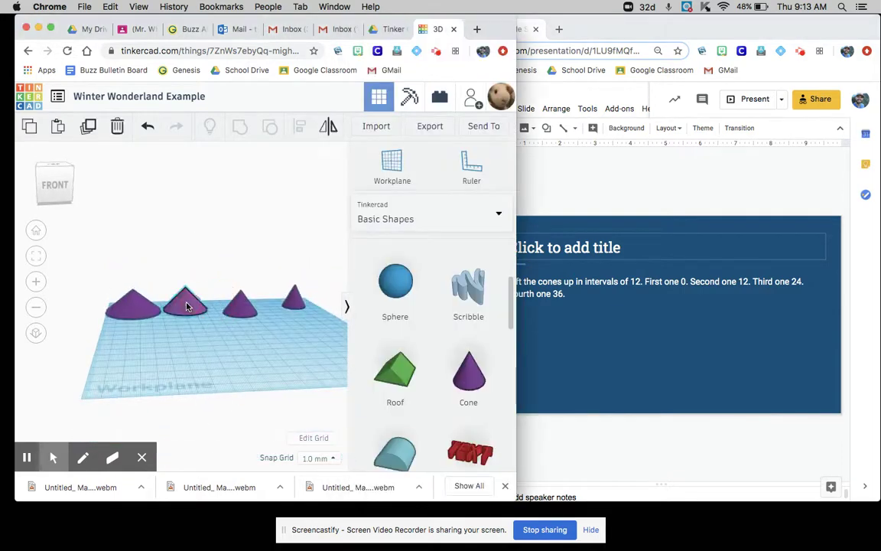
click(187, 302)
drag(185, 265, 185, 243)
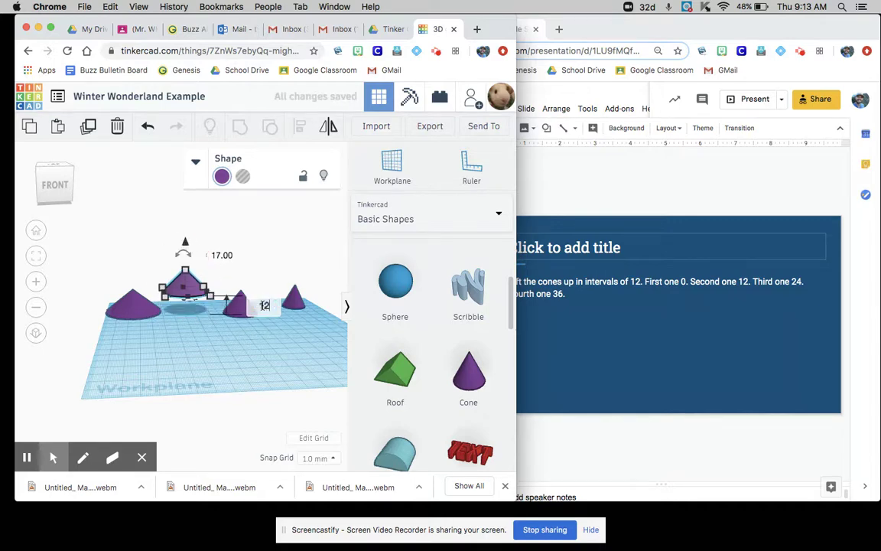
text(12)
key(Return)
click(244, 348)
Step: Raise the third cone 24 mm above the workplane
click(239, 315)
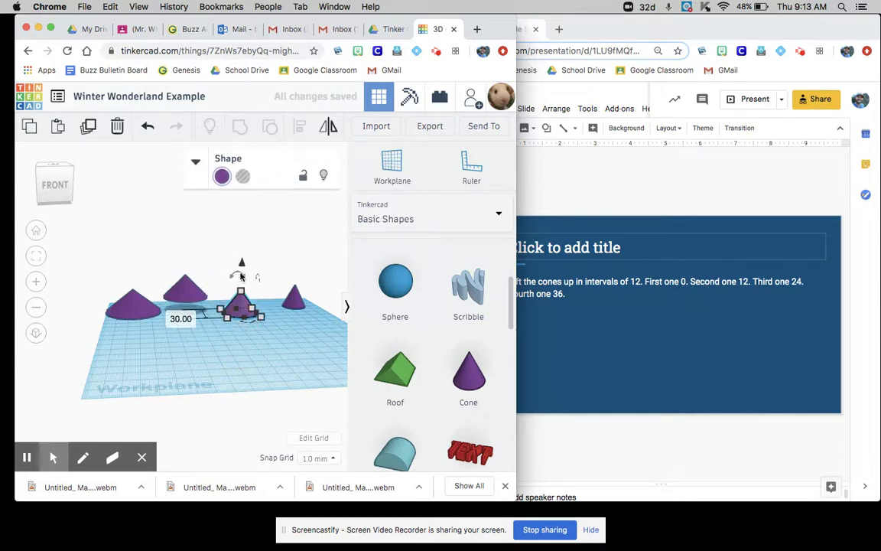
drag(240, 266, 238, 252)
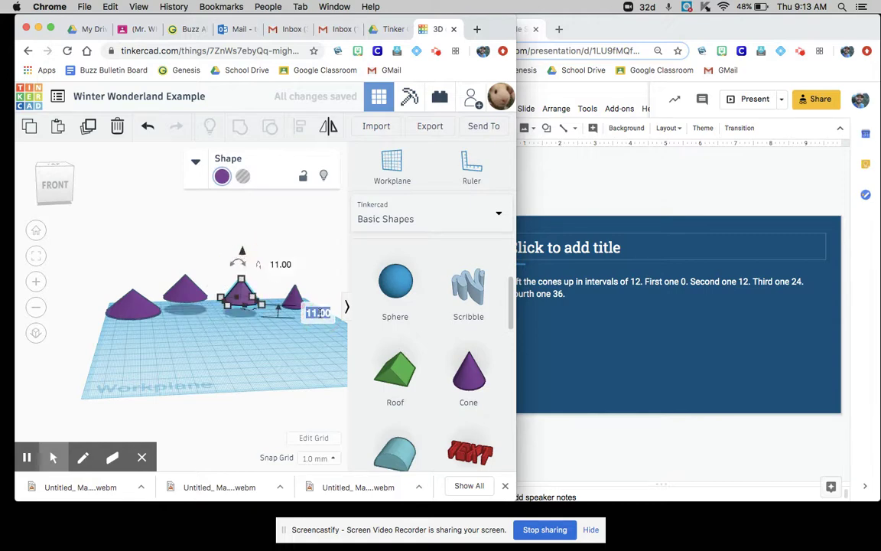
text(24)
key(Return)
click(260, 370)
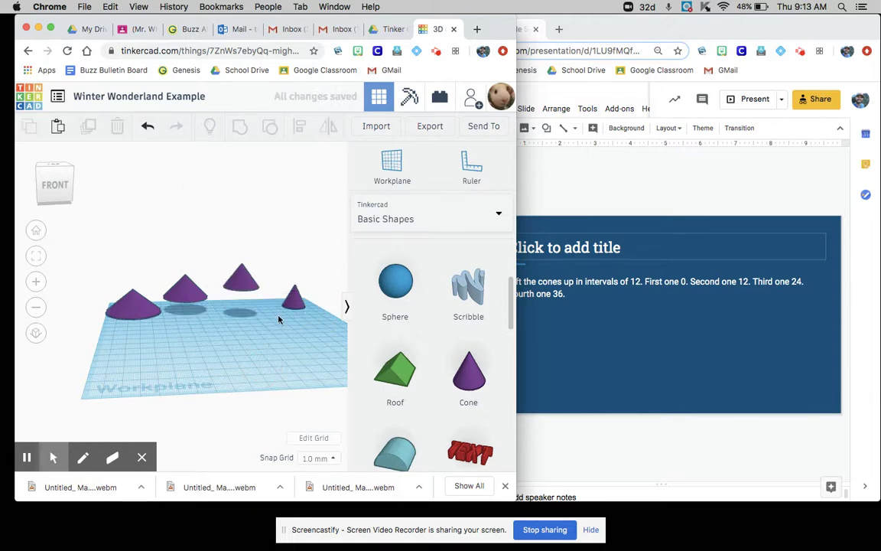
Step: Raise the fourth, smallest cone 36 mm above the workplane
click(293, 298)
drag(297, 264, 298, 242)
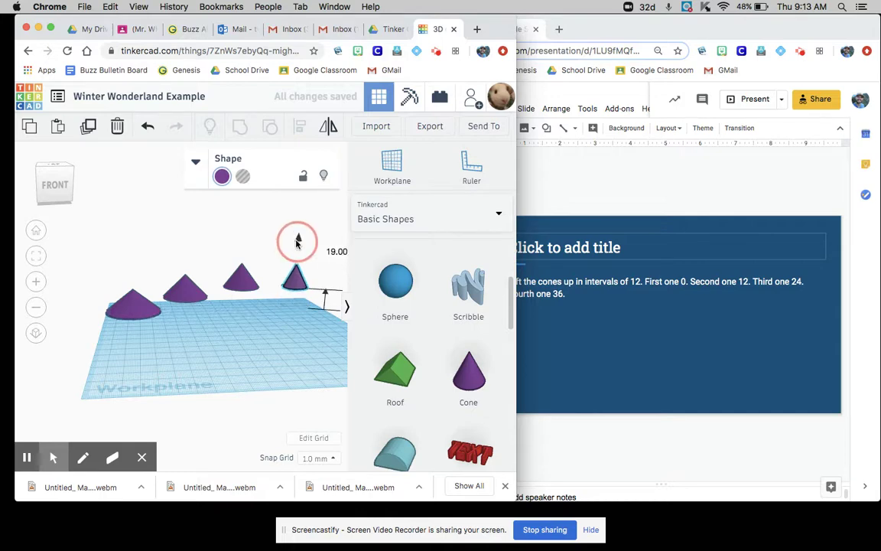
middle_drag(255, 322, 192, 322)
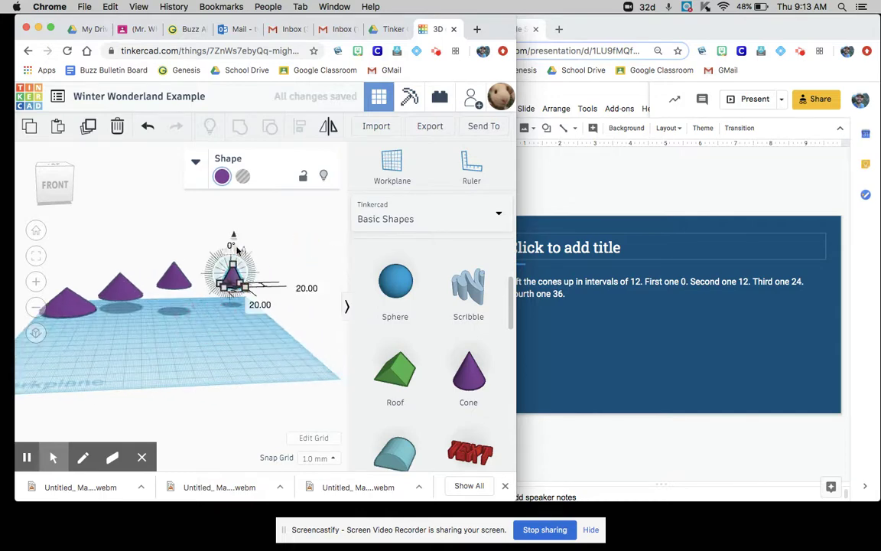
drag(234, 237, 234, 228)
click(304, 294)
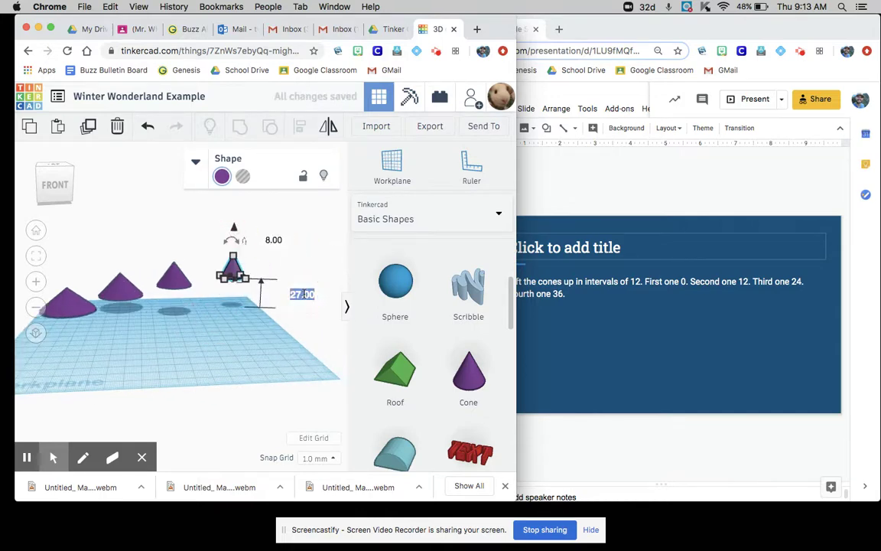
text(36)
key(Return)
click(205, 327)
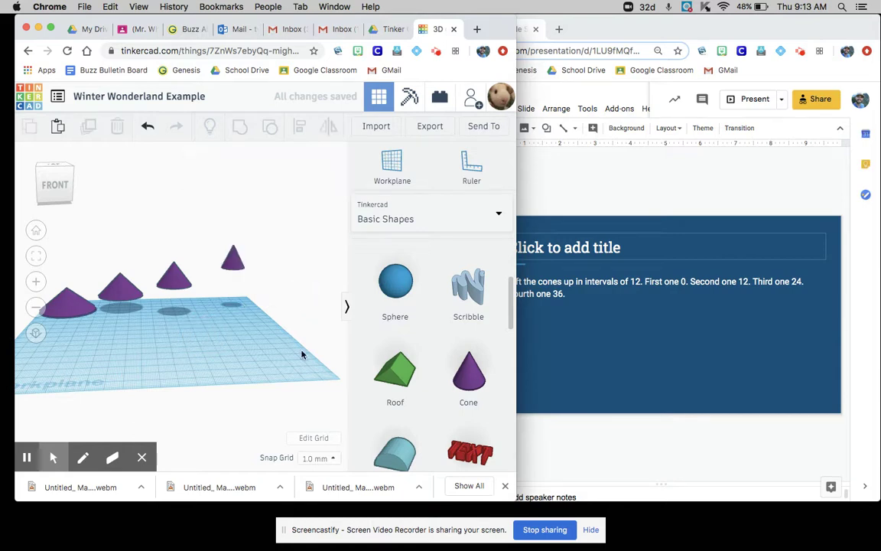
Step: Switch to the presentation and read slide 8's instruction on how to arrange the raised cones
click(566, 364)
key(super+v)
key(Down)
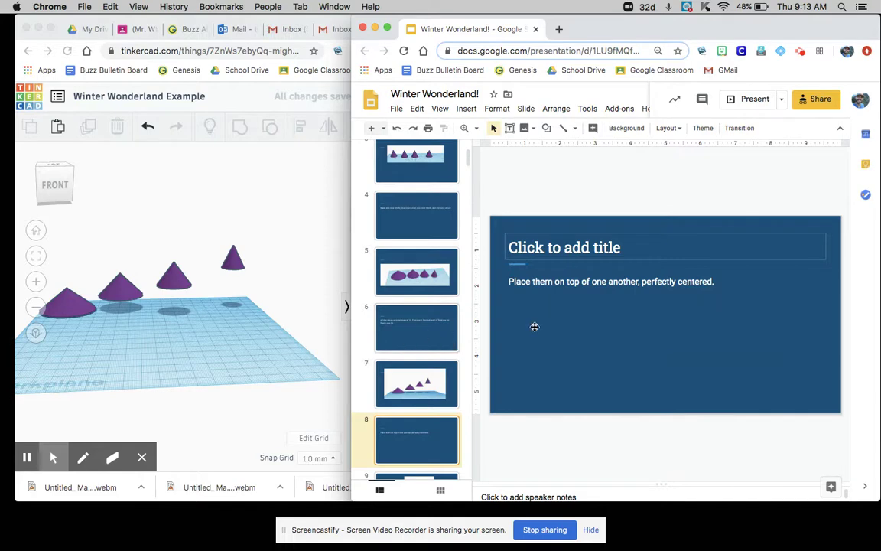
key(Down)
key(Up)
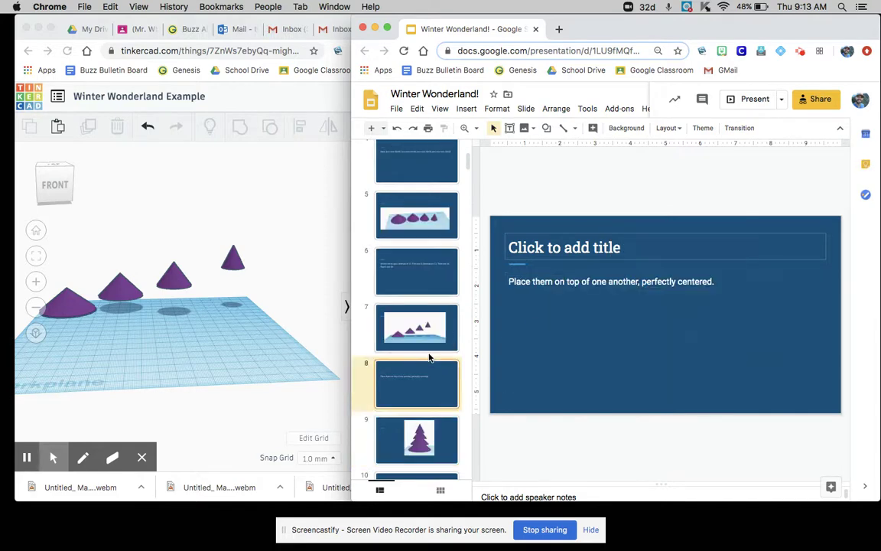
click(714, 282)
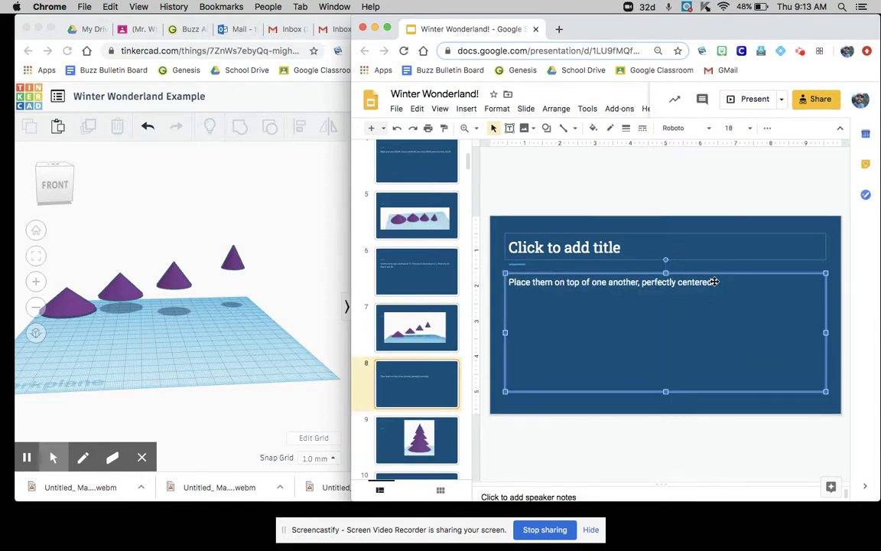
Step: In Tinkercad, select all four cones and align them on their centers along both horizontal axes so they stack into a tree
click(290, 346)
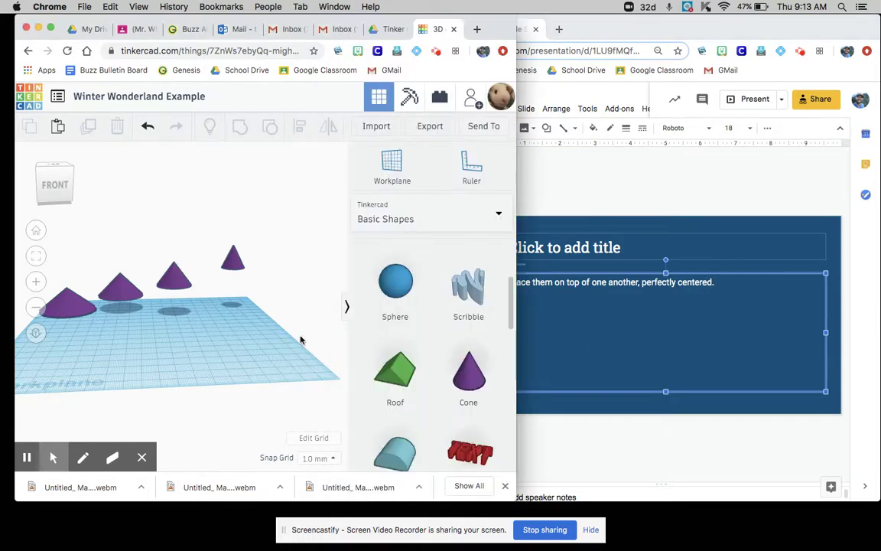
right_drag(243, 325, 222, 335)
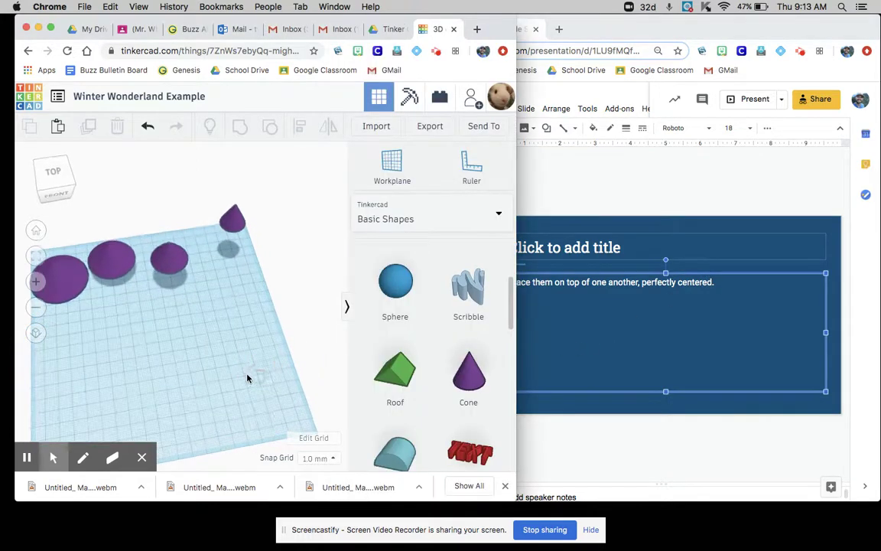
right_drag(272, 348, 283, 332)
drag(296, 318, 63, 202)
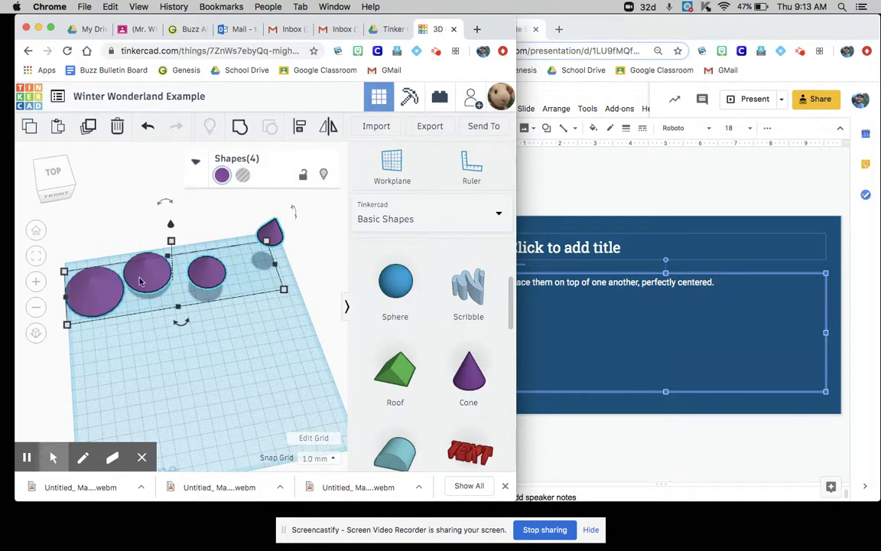
click(300, 130)
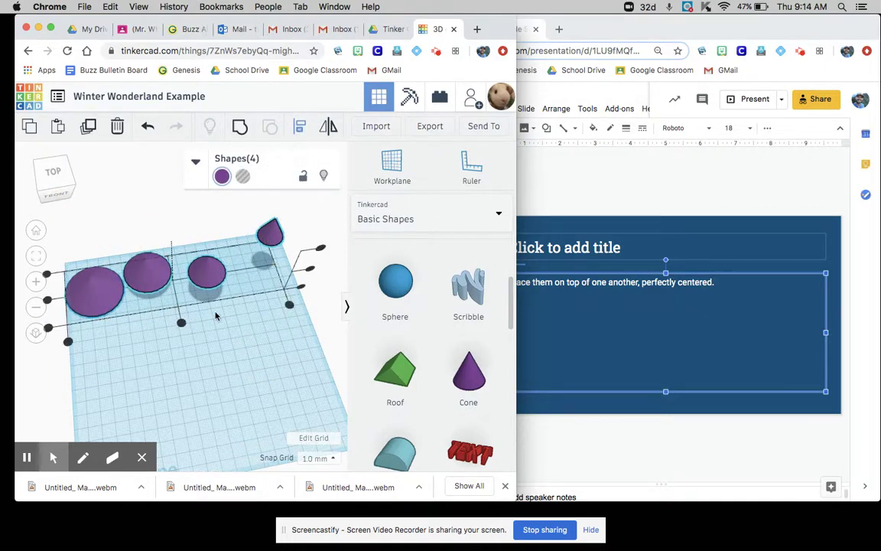
click(184, 325)
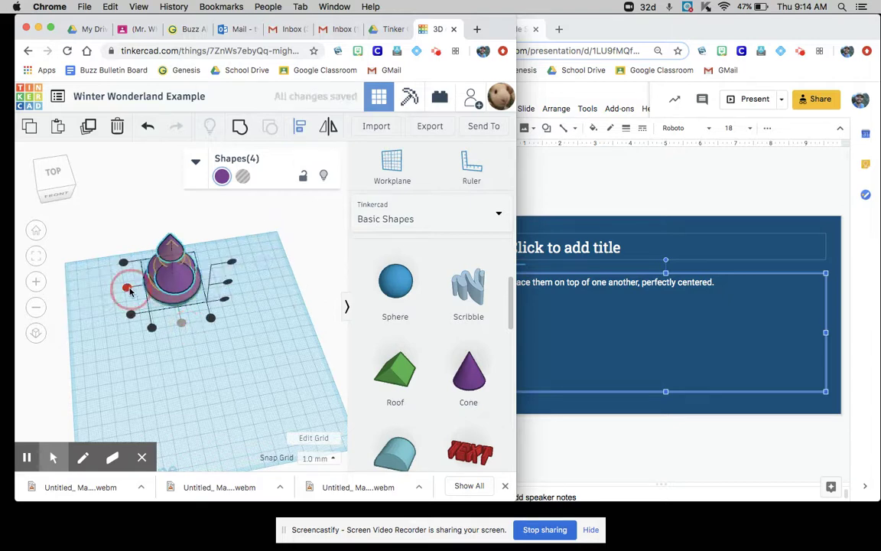
click(162, 367)
right_drag(220, 355, 207, 290)
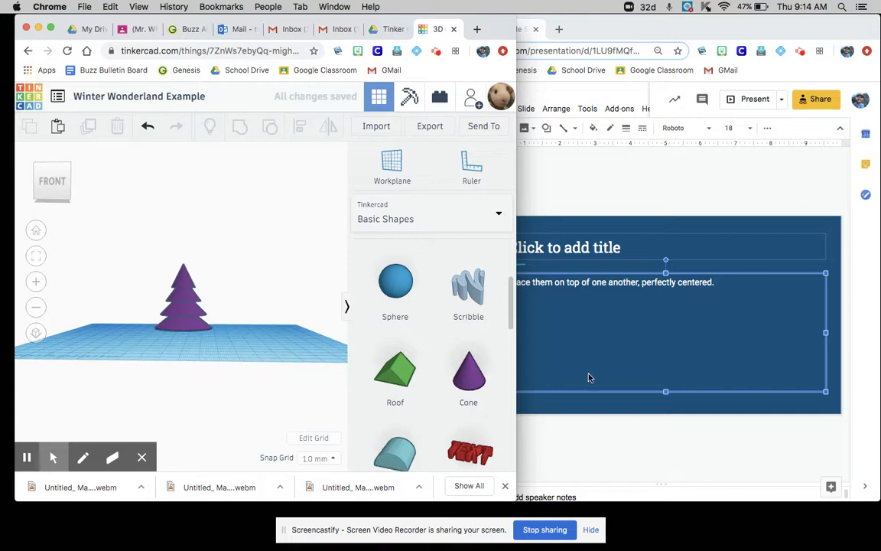
Step: Switch to the presentation and go through slides 9 to 11 to compare the stacked tree and see its color
click(589, 403)
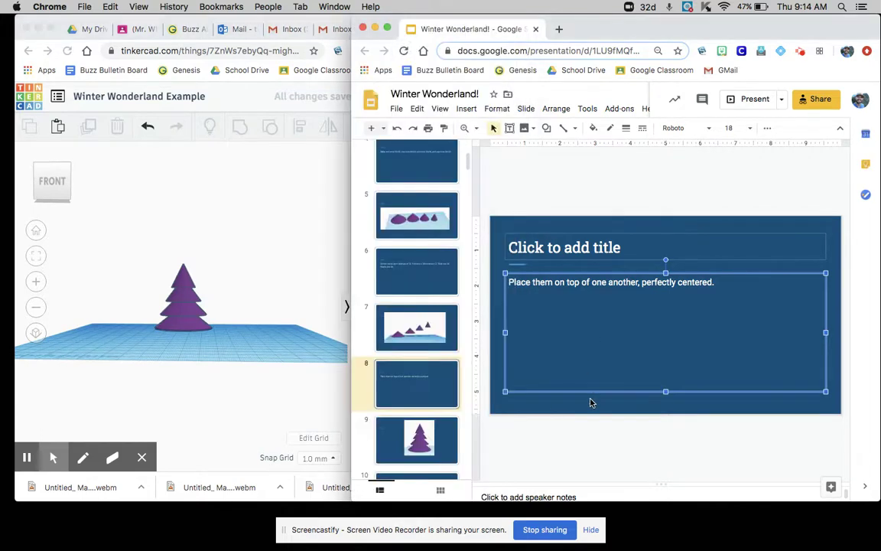
click(496, 368)
key(Down)
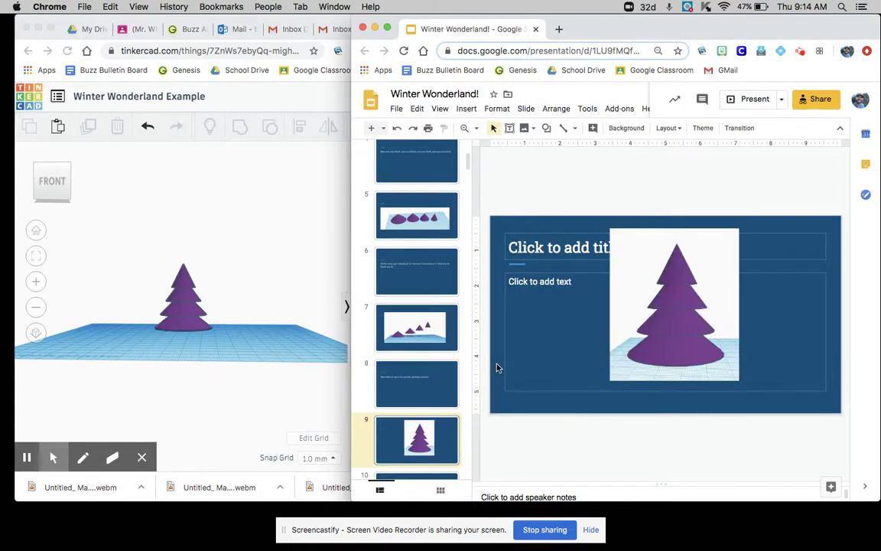
key(Page_Down)
key(Page_Down)
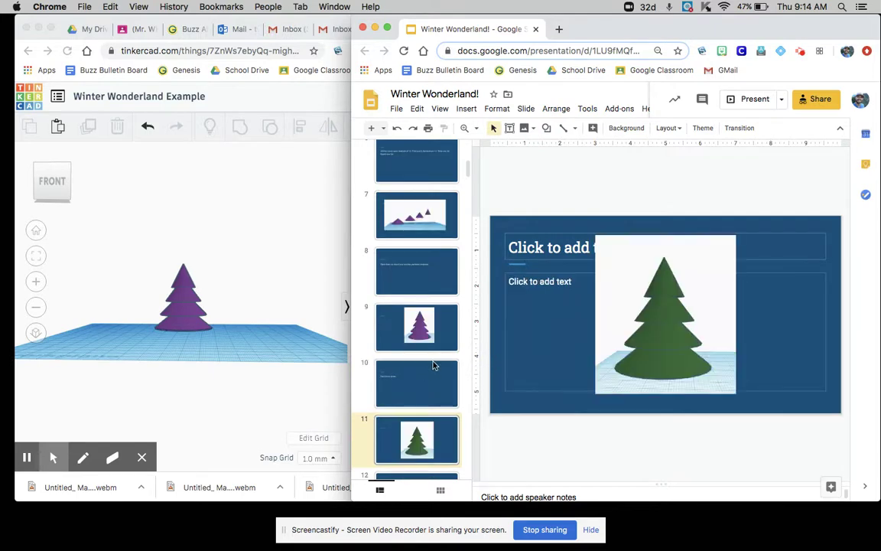
Step: In Tinkercad, select all four stacked cones and change their solid color to the dark green preset
click(212, 358)
right_drag(213, 358, 142, 241)
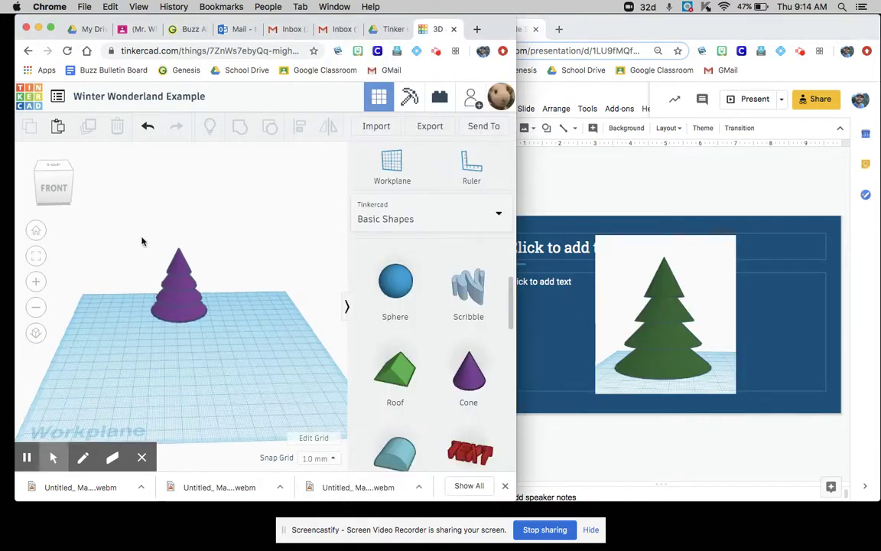
drag(142, 242, 214, 349)
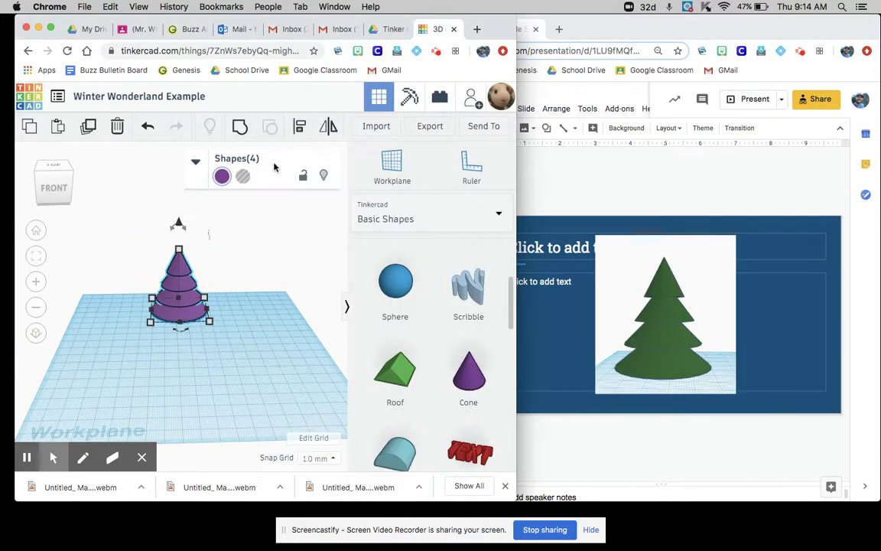
click(223, 175)
click(294, 280)
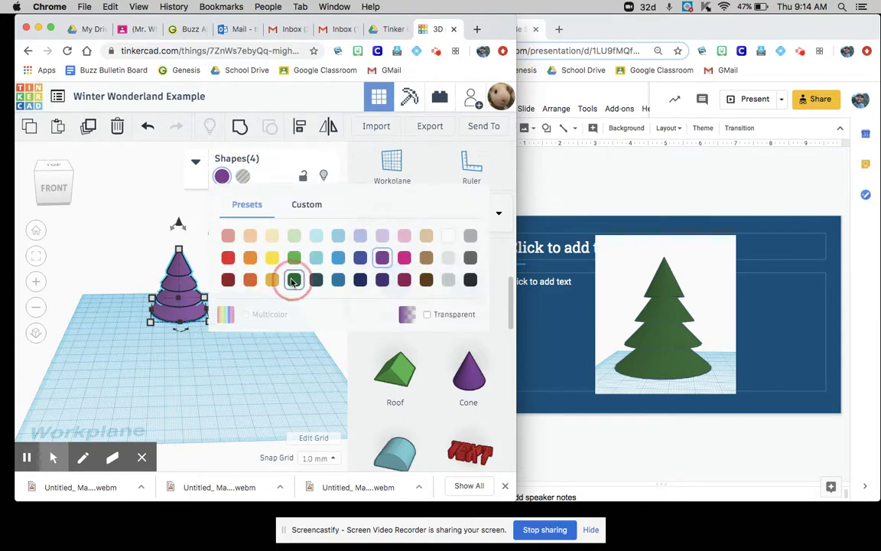
Step: Check slide 12 of the presentation, and group the four green cones into one tree in Tinkercad
click(553, 359)
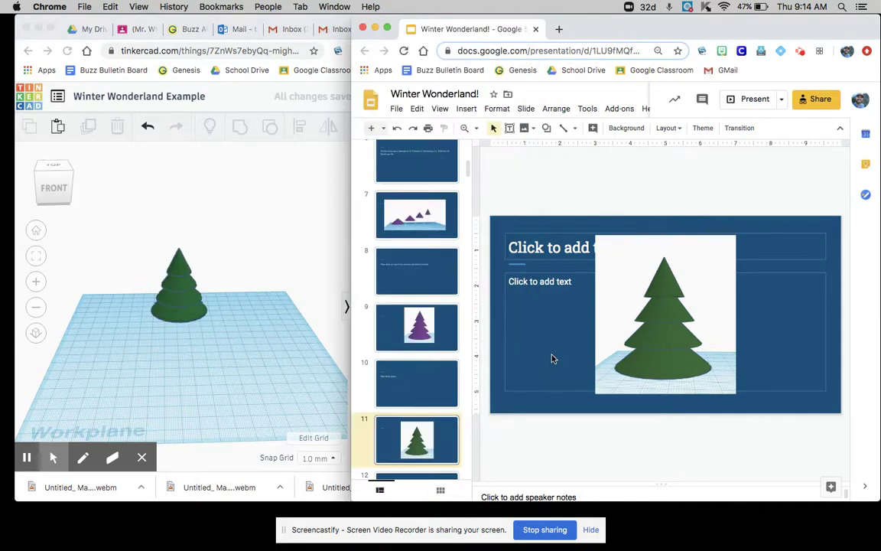
key(Down)
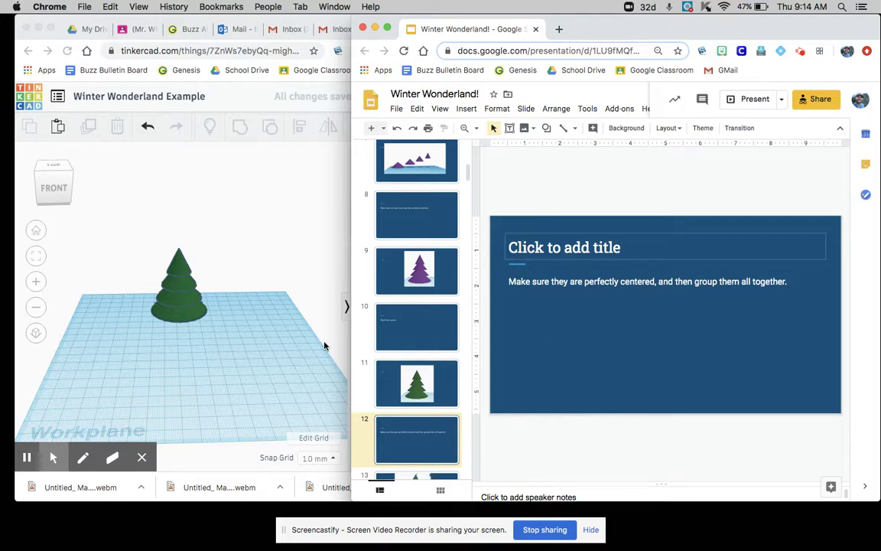
click(155, 248)
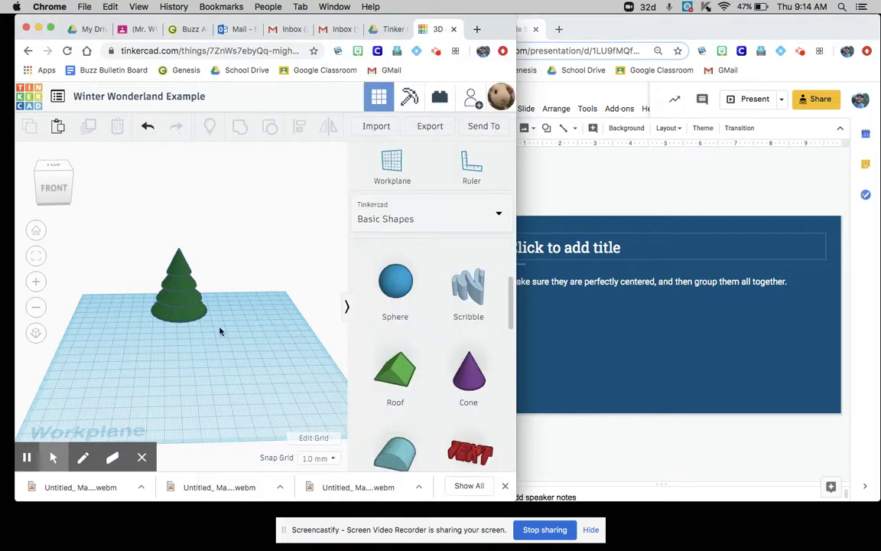
drag(244, 337, 159, 223)
click(240, 128)
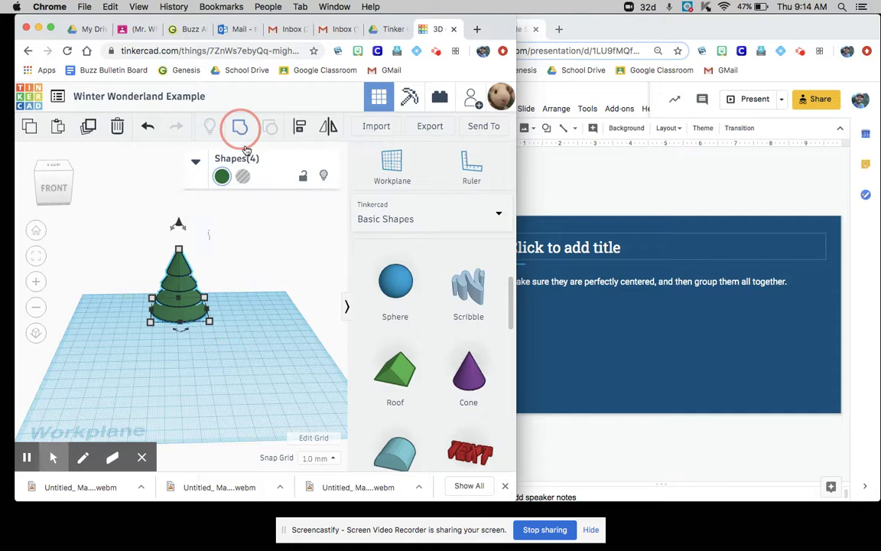
click(275, 264)
Step: Switch to the presentation and advance to slide 14 to read the instruction for the tree's height
click(599, 370)
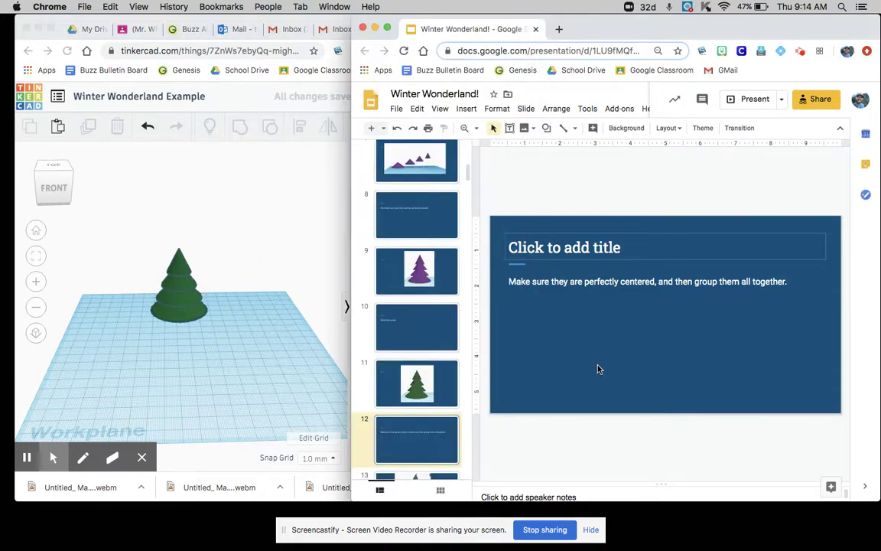
key(Down)
key(Down)
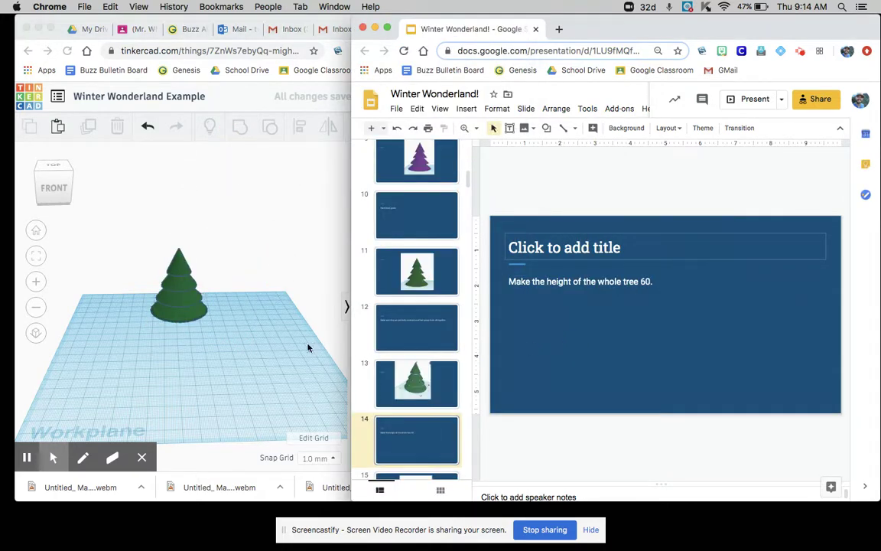
Step: In Tinkercad, set the grouped tree's height to 60 mm
click(194, 305)
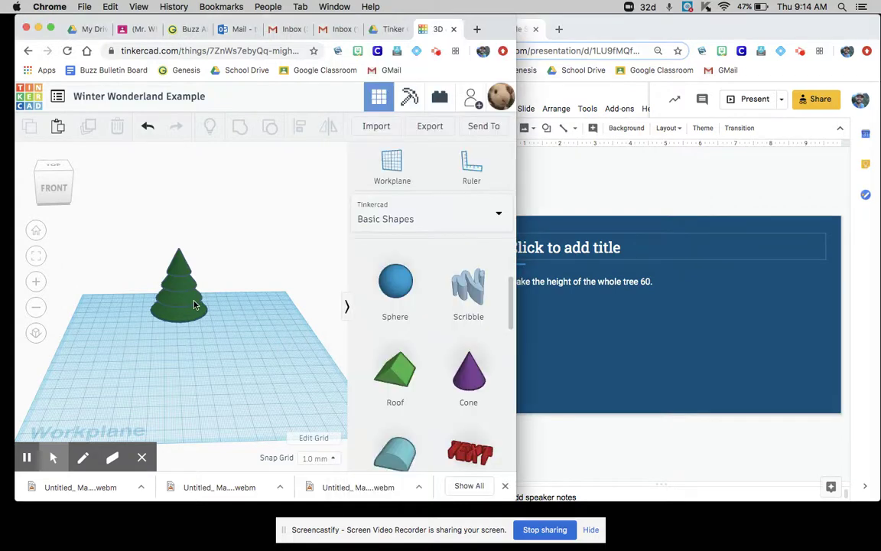
click(181, 300)
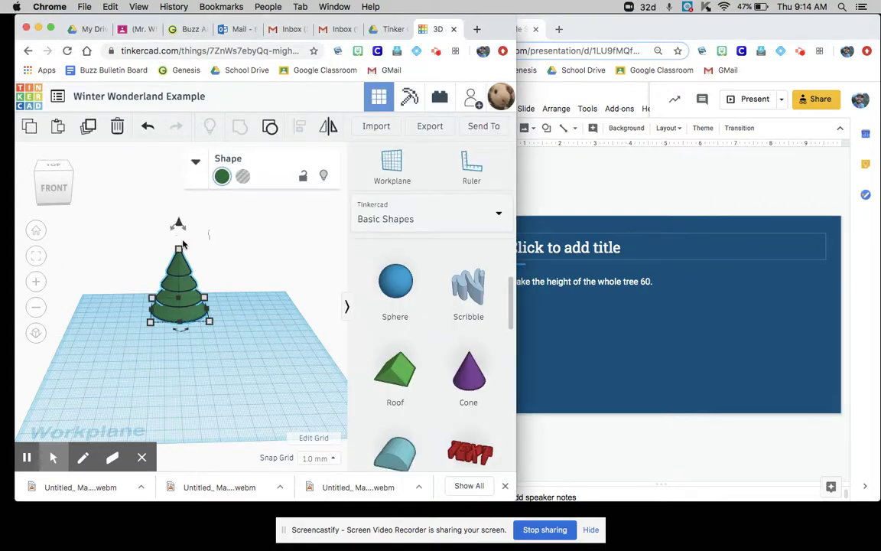
click(179, 250)
click(236, 280)
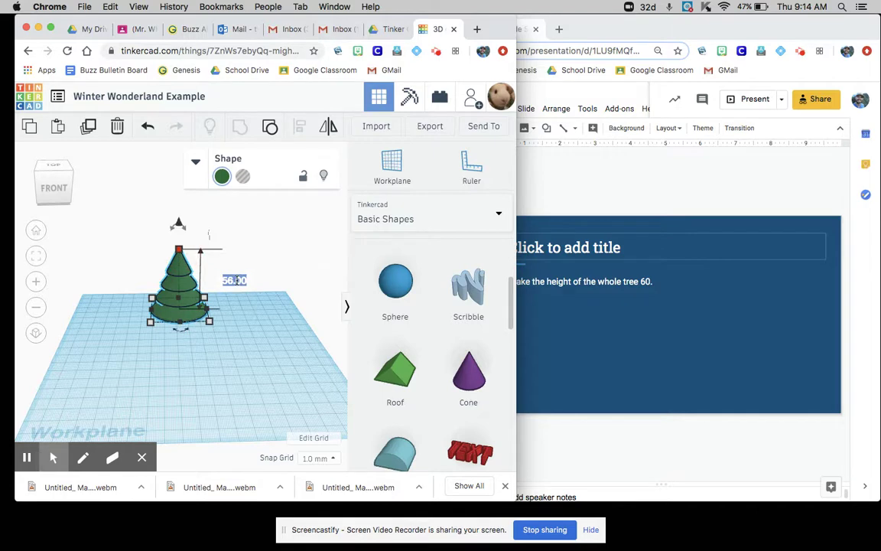
text(60)
key(Return)
click(252, 350)
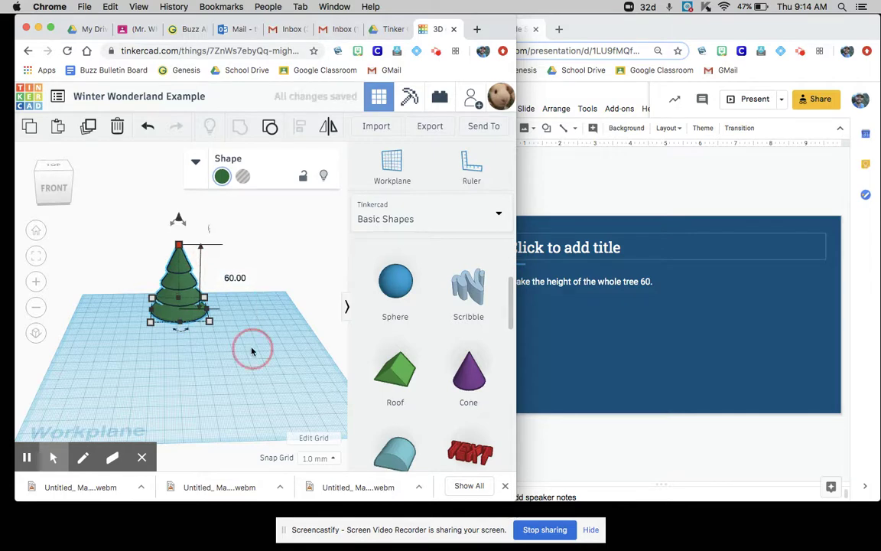
Step: Switch to the presentation and view slide 15's example and slide 16's instruction for the second tree
click(586, 330)
key(super+v)
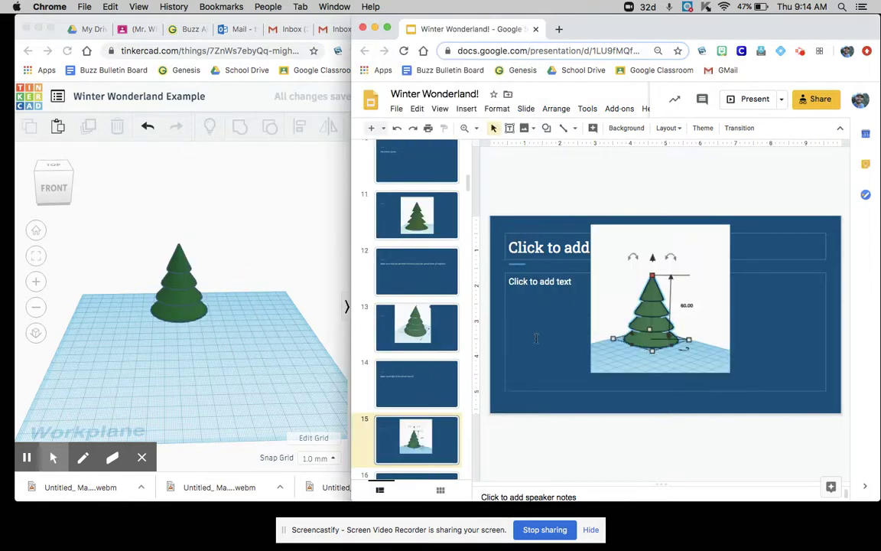
scroll(499, 341, down, 1)
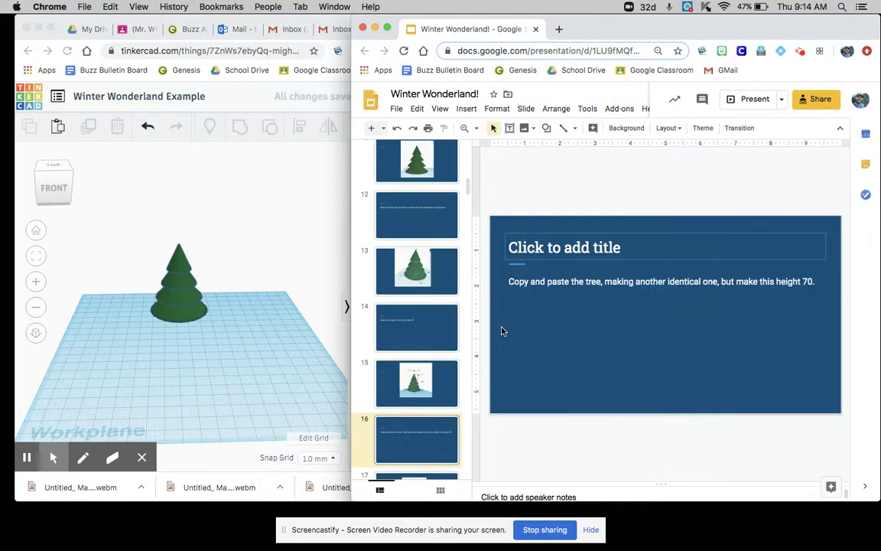
Step: In Tinkercad, copy the green tree and paste an identical one beside it
click(257, 366)
click(177, 295)
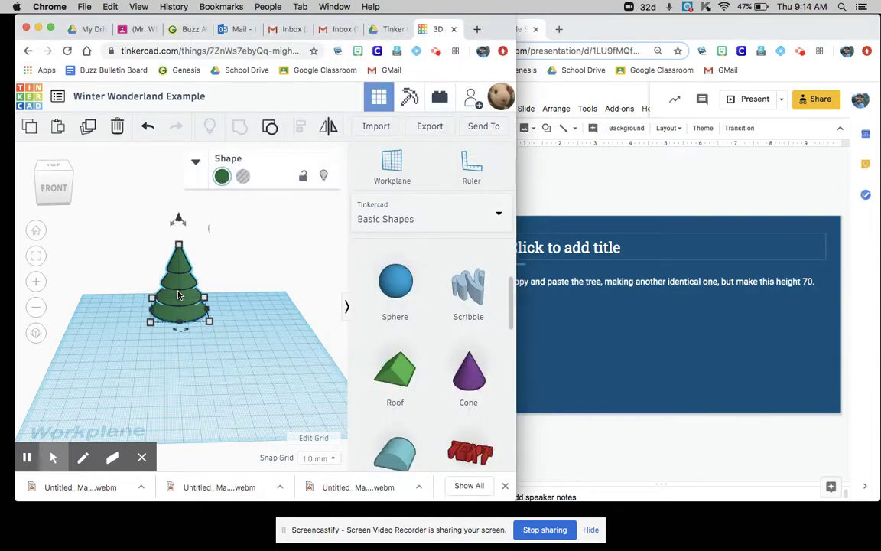
key(ctrl+c)
key(ctrl+v)
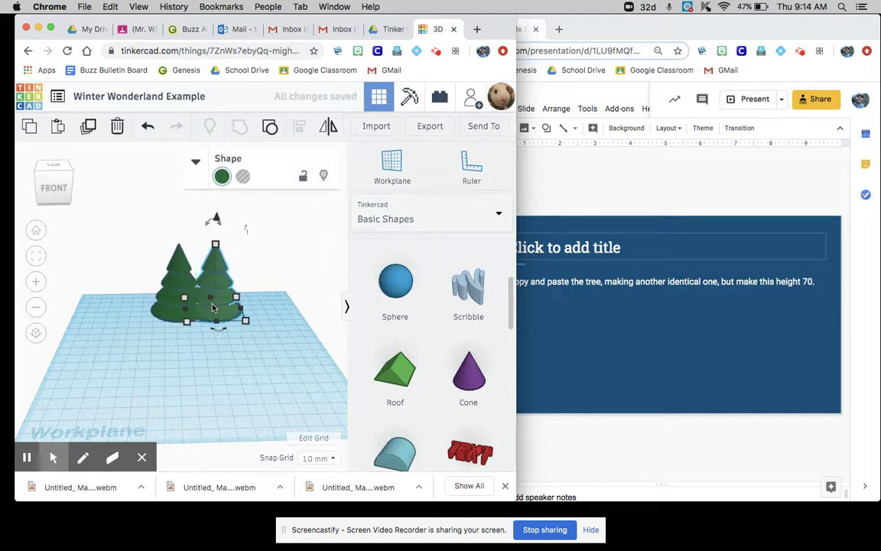
Step: Set the pasted tree's height to 70 mm
click(270, 277)
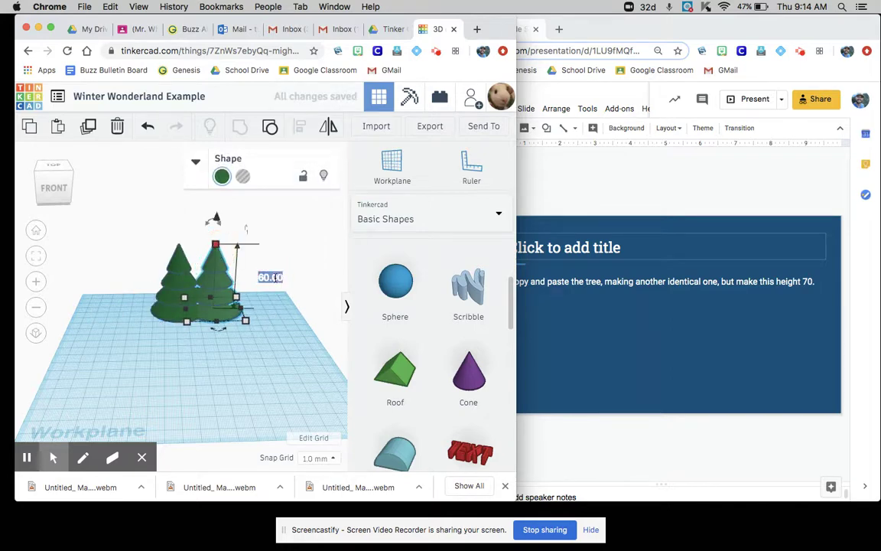
text(70)
key(Return)
click(196, 399)
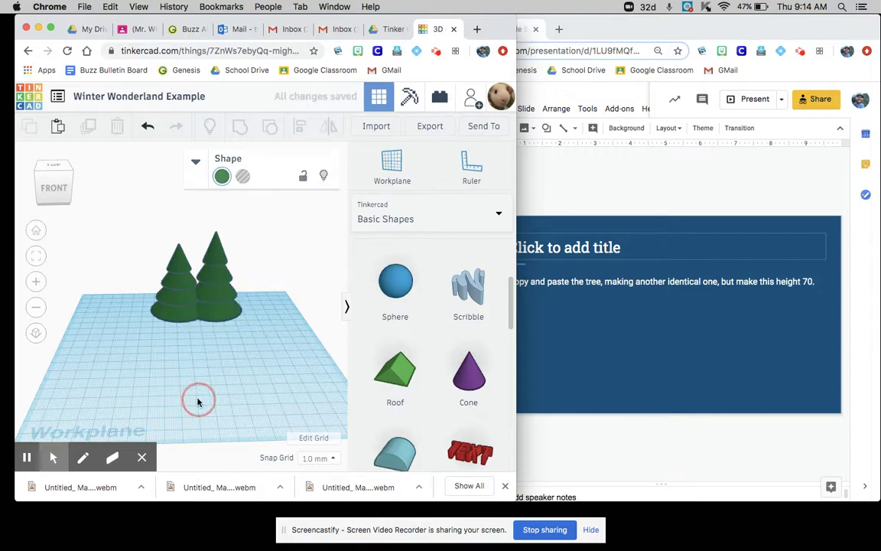
Step: Switch to the presentation and view slide 17's example and slide 18's instruction for the row of four trees
click(625, 351)
key(Down)
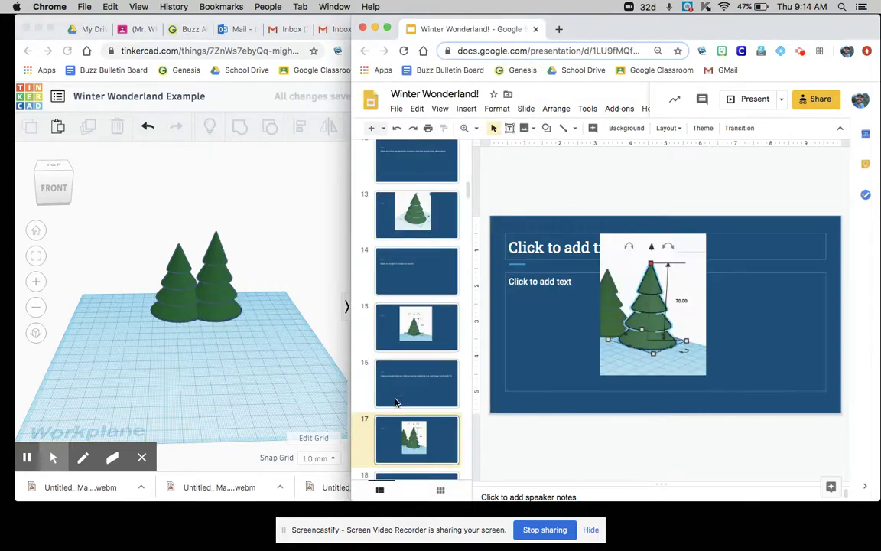
key(Down)
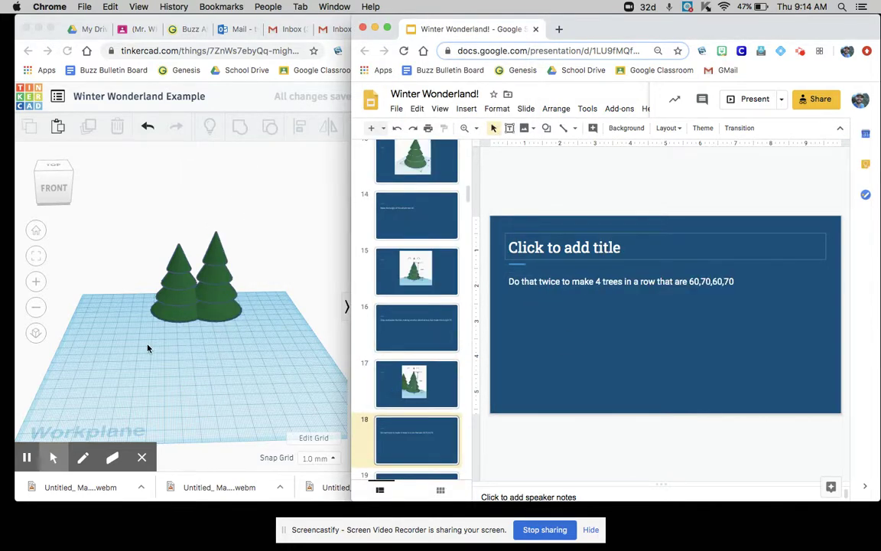
Step: In Tinkercad, move the 60 mm tree toward the workplane's back-left corner and place the 70 mm tree close beside it
click(247, 378)
middle_drag(264, 358, 328, 387)
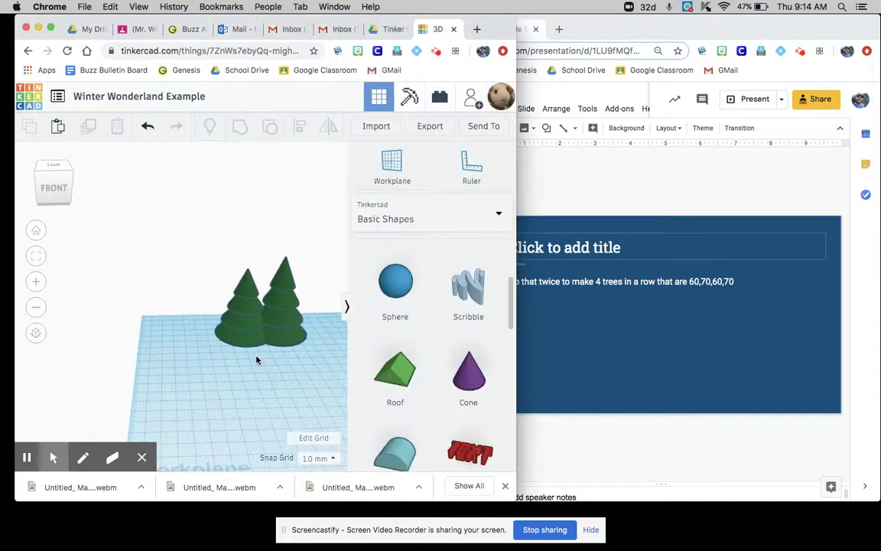
click(242, 335)
drag(233, 339, 167, 334)
drag(280, 327, 226, 325)
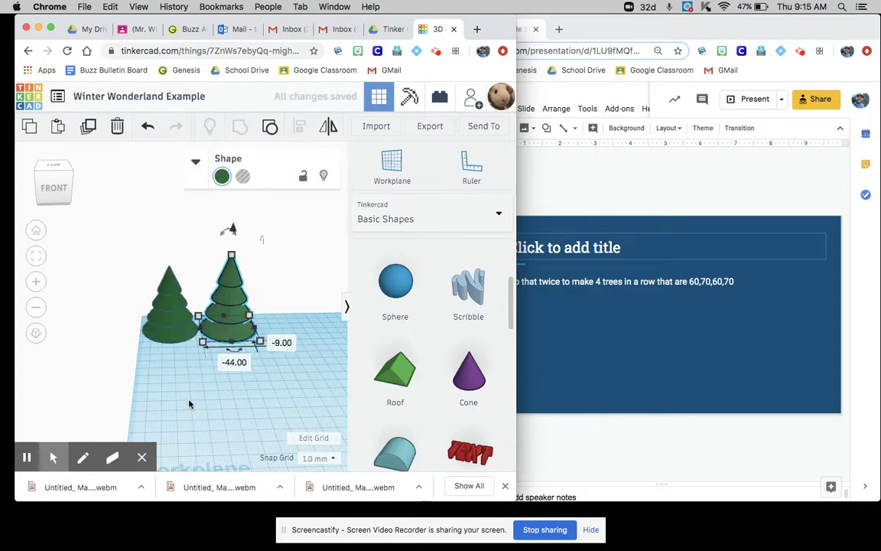
Step: Duplicate both trees together and move the copies along the back edge to make a row of four
click(131, 290)
drag(123, 266, 297, 354)
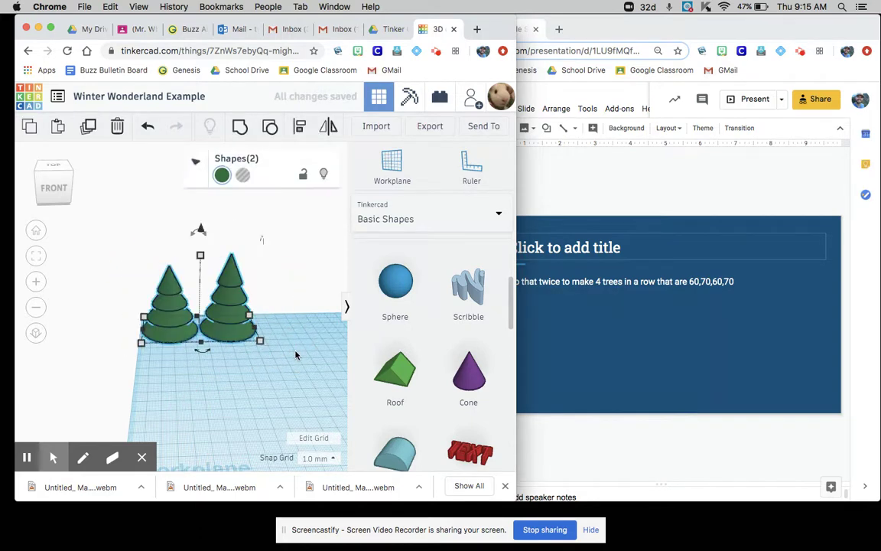
key(ctrl+d)
middle_drag(289, 406, 150, 395)
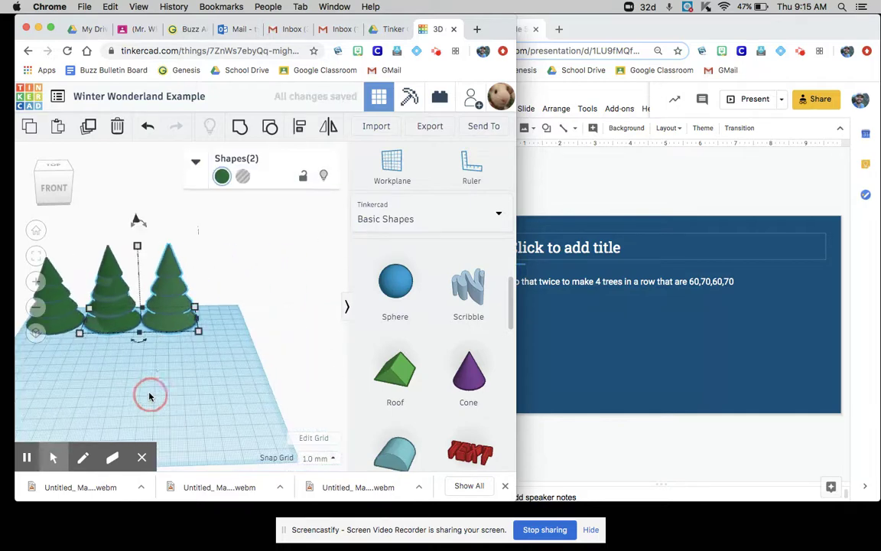
drag(166, 303, 214, 301)
Step: Nudge the duplicated 70 mm tree at the end of the row into position at the workplane's edge
right_drag(236, 386, 76, 389)
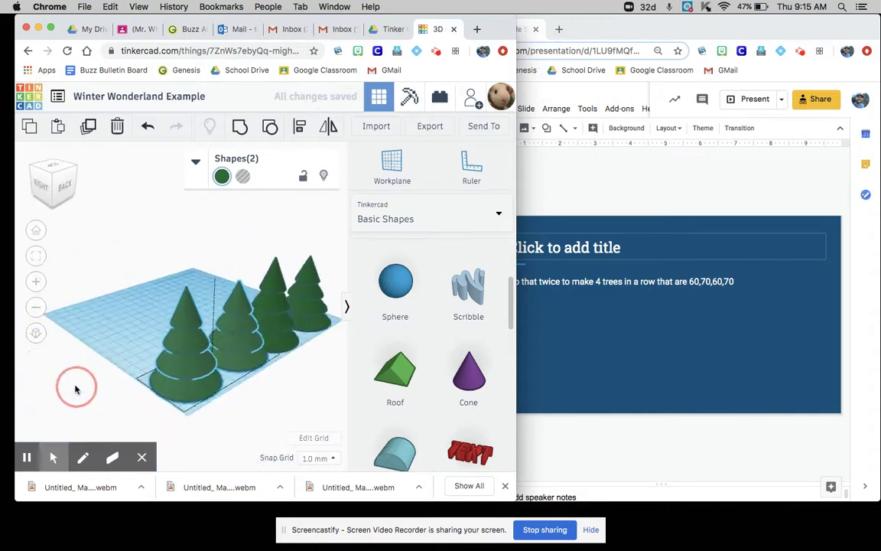
click(197, 388)
key(Down)
key(Down)
key(Down)
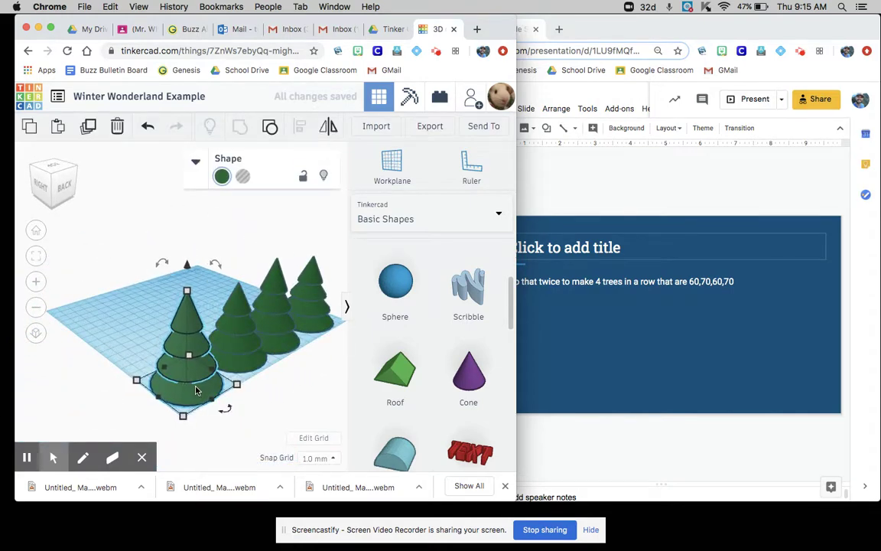
click(282, 428)
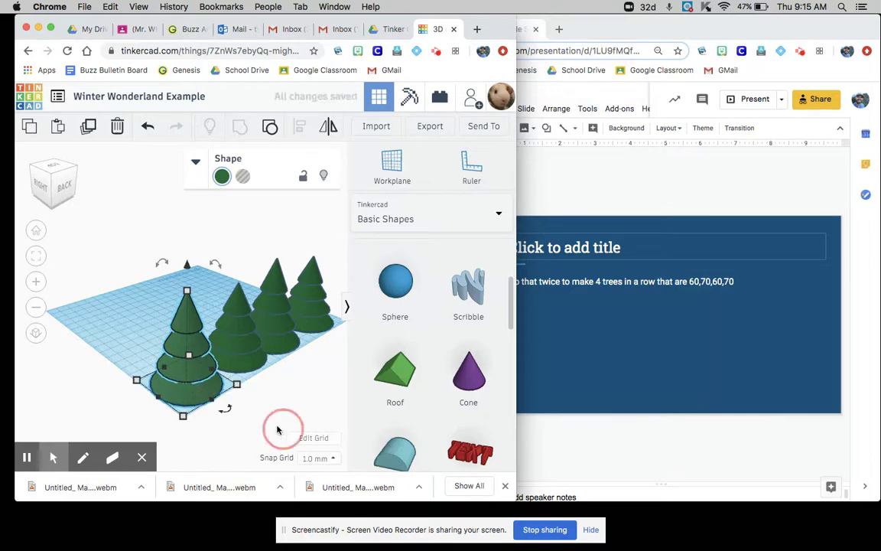
click(236, 351)
right_drag(261, 410, 212, 423)
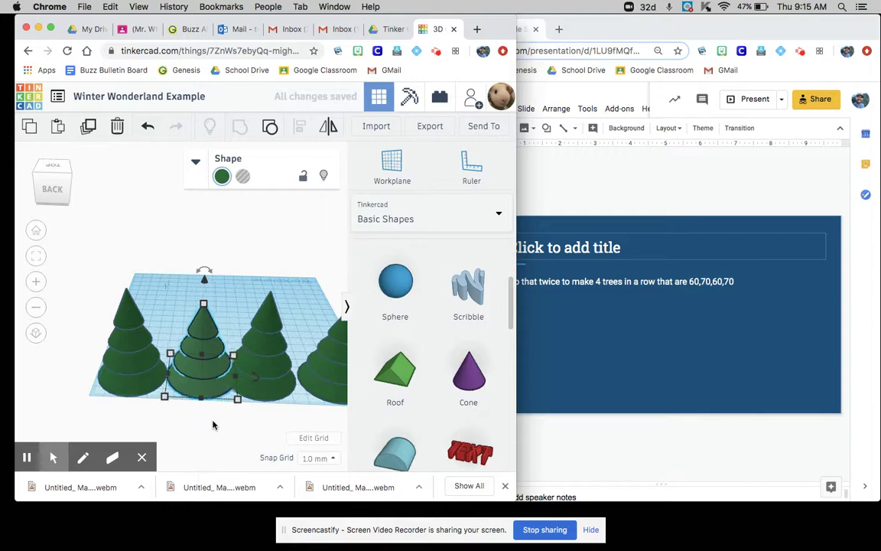
click(225, 447)
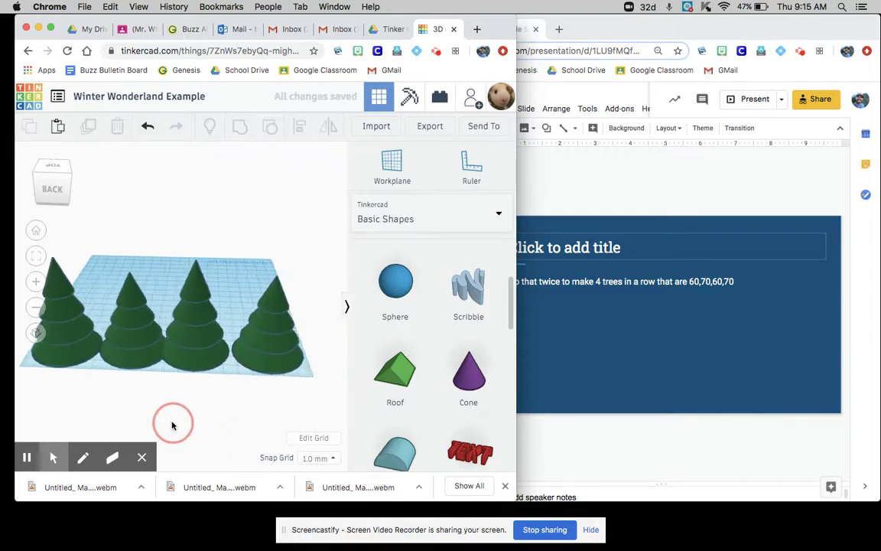
Step: Nudge the original 60 mm tree at the other end of the row outward to the workplane's corner
click(270, 345)
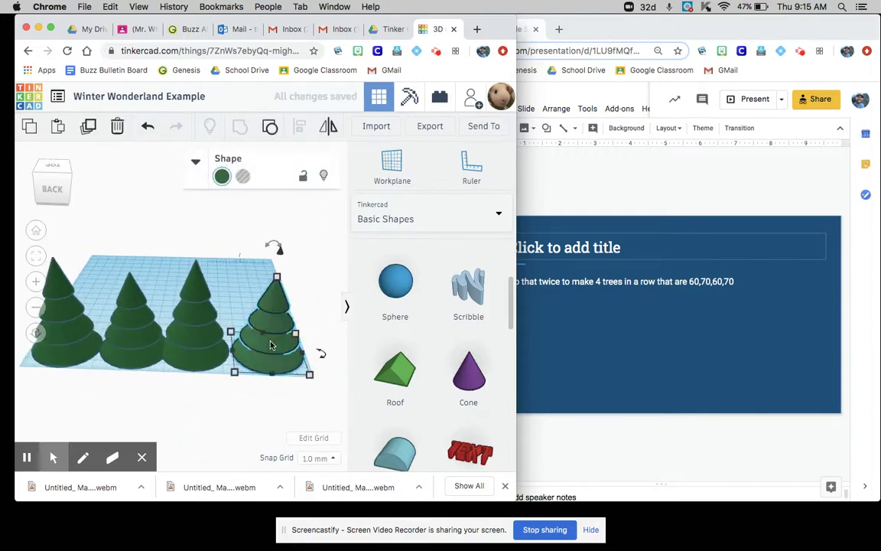
key(Left)
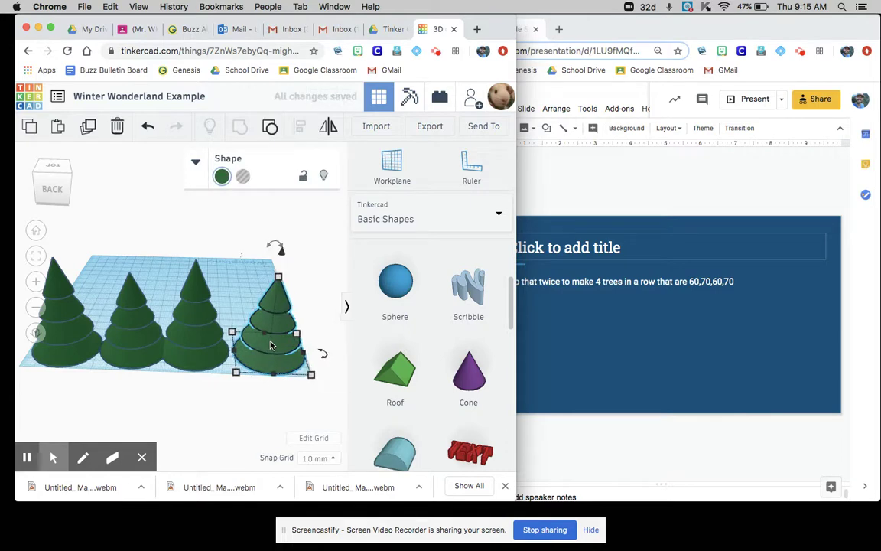
key(Down)
key(Up)
key(Down)
key(Up)
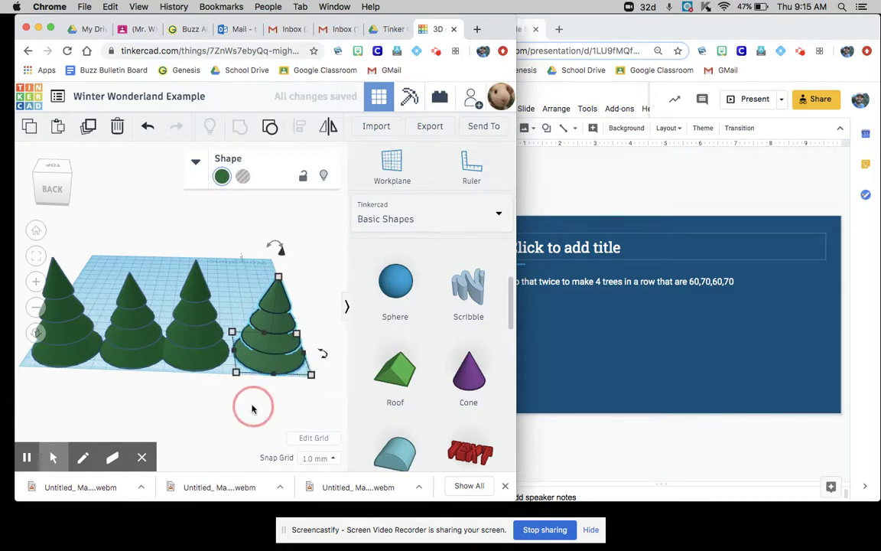
Step: Nudge the original 70 mm tree toward the 60 mm end tree until the two sit side by side
click(203, 349)
key(Right)
key(Right)
key(Right)
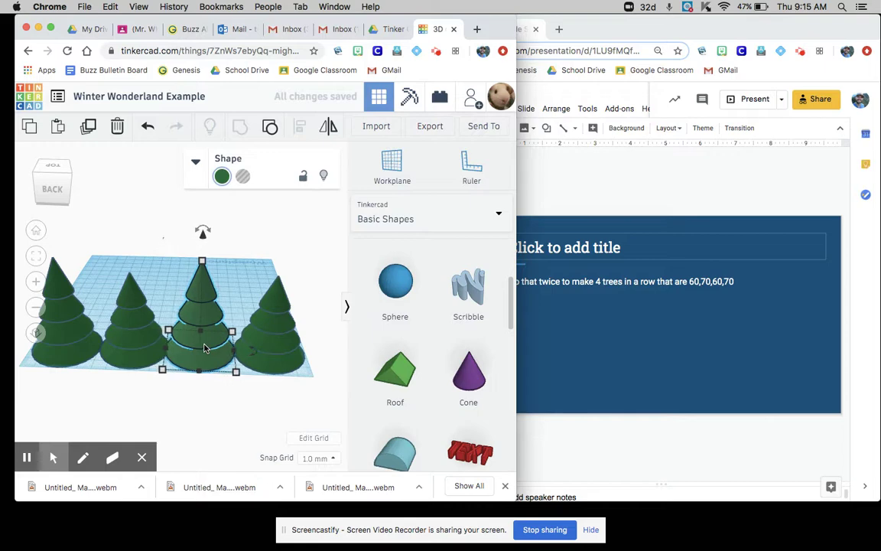
key(Right)
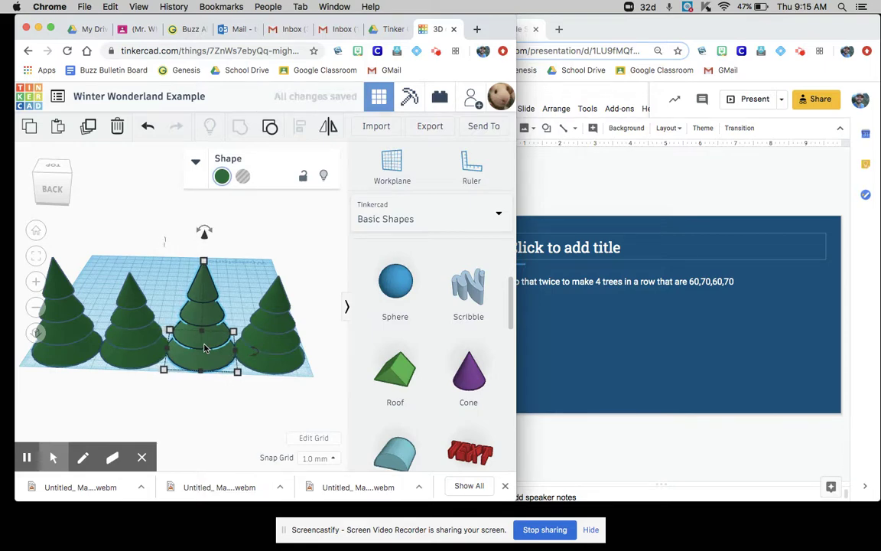
Step: Check the tree row from the front, then switch to the presentation and view slides 19 to 22 on the trees and box
click(220, 398)
right_drag(222, 409, 428, 387)
click(589, 391)
key(super+v)
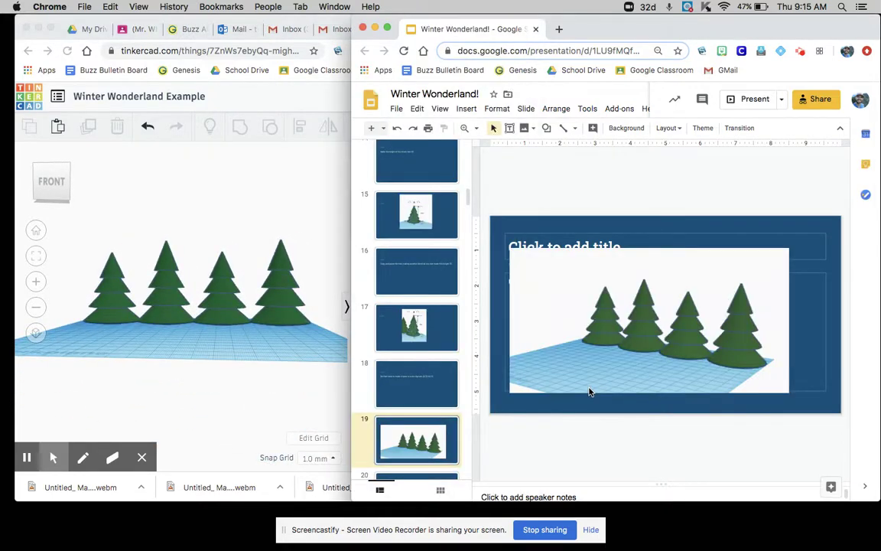
scroll(589, 392, down, 2)
scroll(543, 361, up, 1)
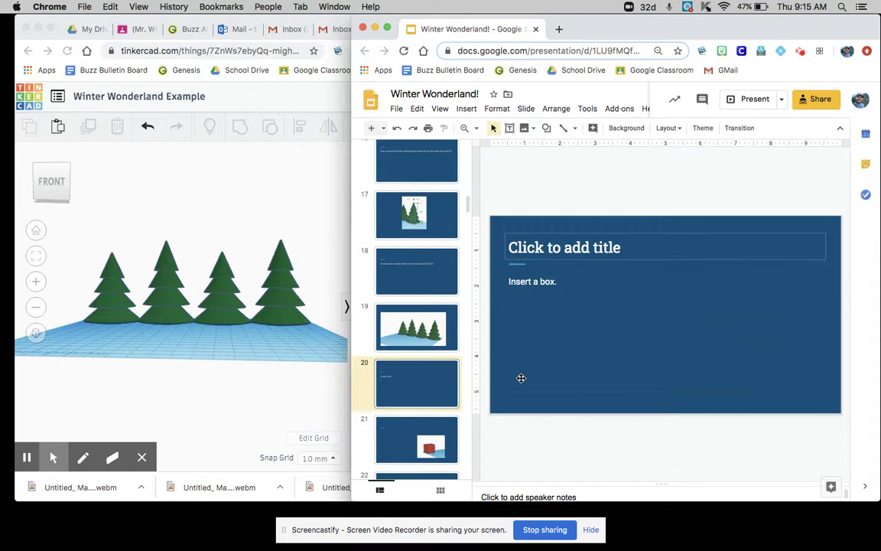
scroll(469, 381, down, 2)
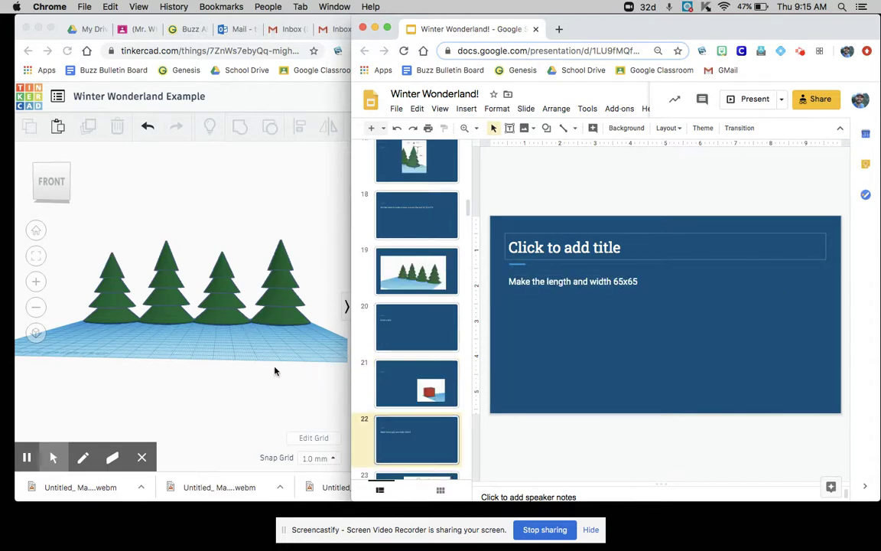
Step: In Tinkercad, add a solid red box at the workplane's front-left corner, in front of the tree row
click(234, 354)
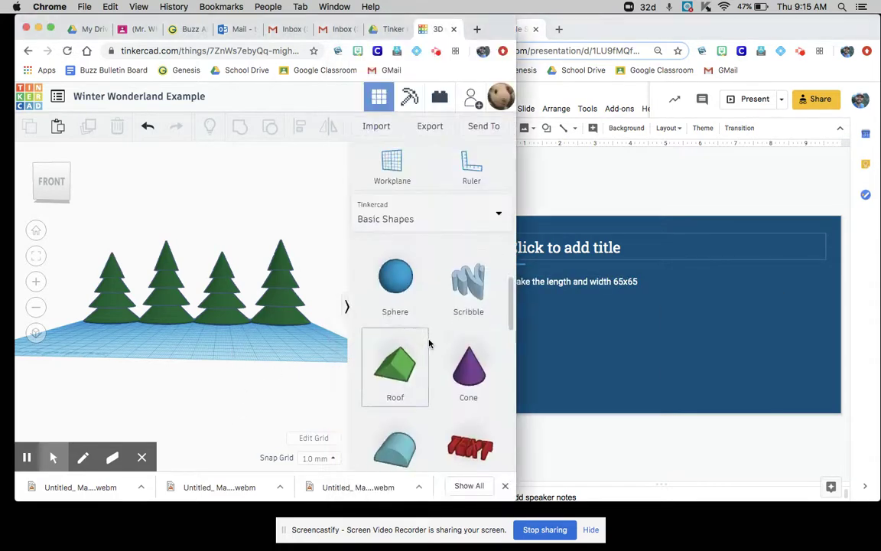
scroll(413, 360, down, 2)
scroll(436, 342, up, 5)
drag(394, 363, 99, 354)
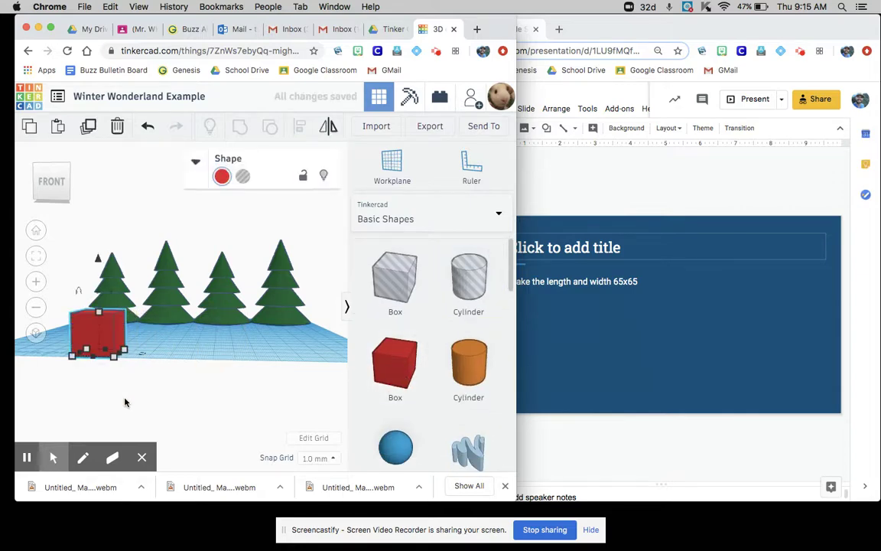
Step: Set the red box's length and width both to 65 mm
click(93, 391)
right_drag(92, 392, 264, 363)
middle_drag(264, 362, 201, 336)
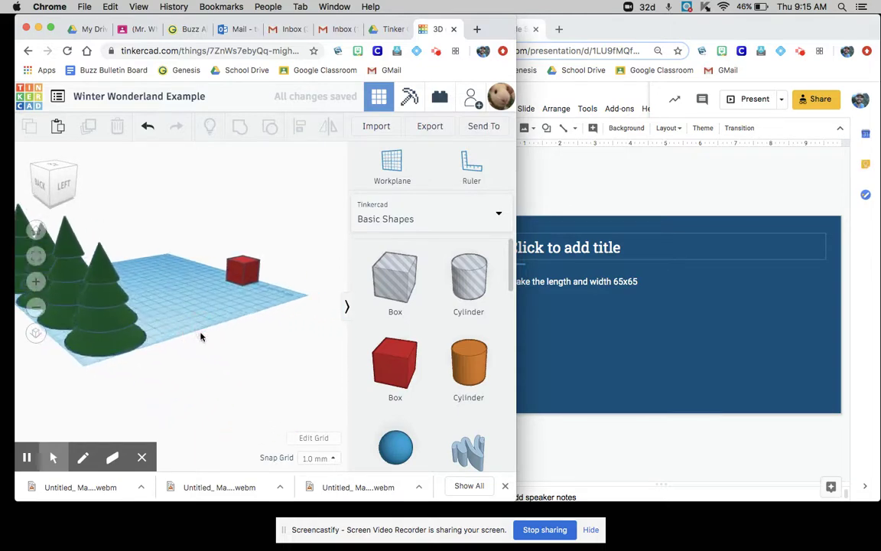
click(235, 275)
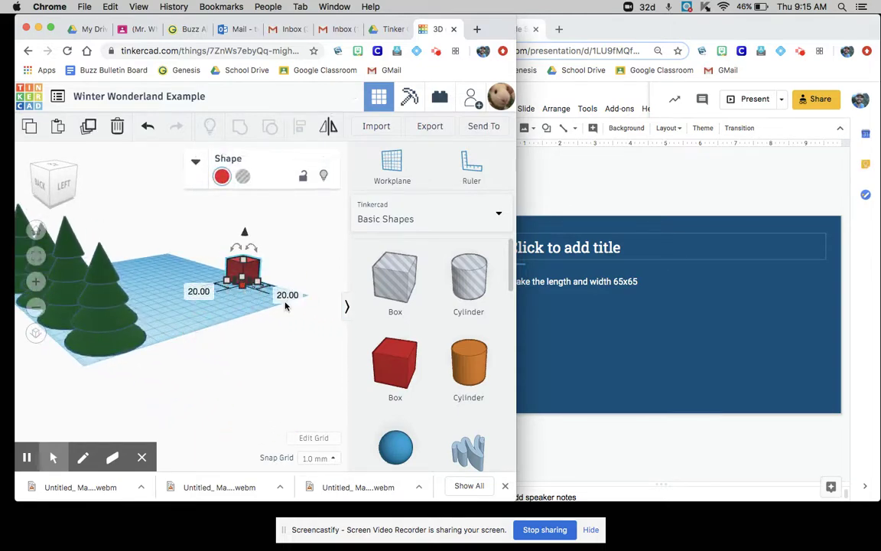
click(286, 294)
text(65)
key(Return)
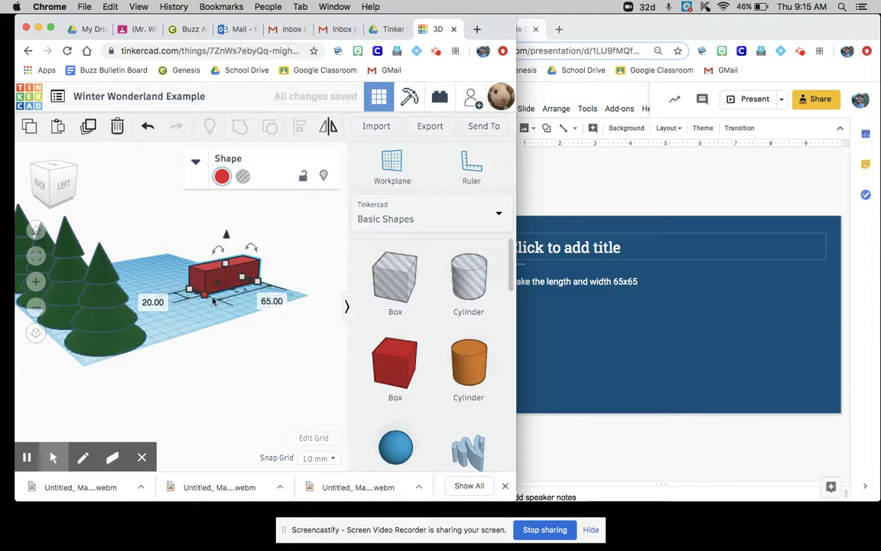
click(151, 302)
text(65)
key(Return)
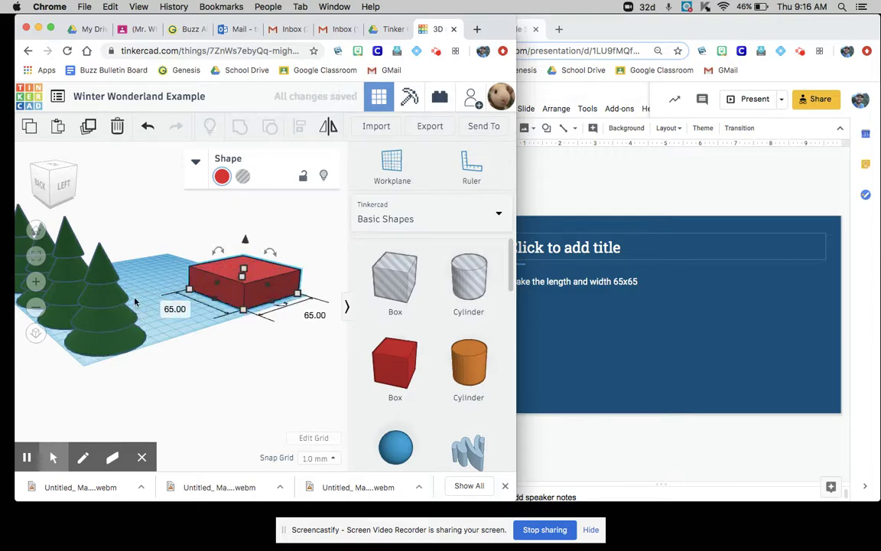
Step: Switch to the presentation and view slide 23's example and slide 24's instruction for the box's height and position
click(620, 305)
key(Down)
key(Down)
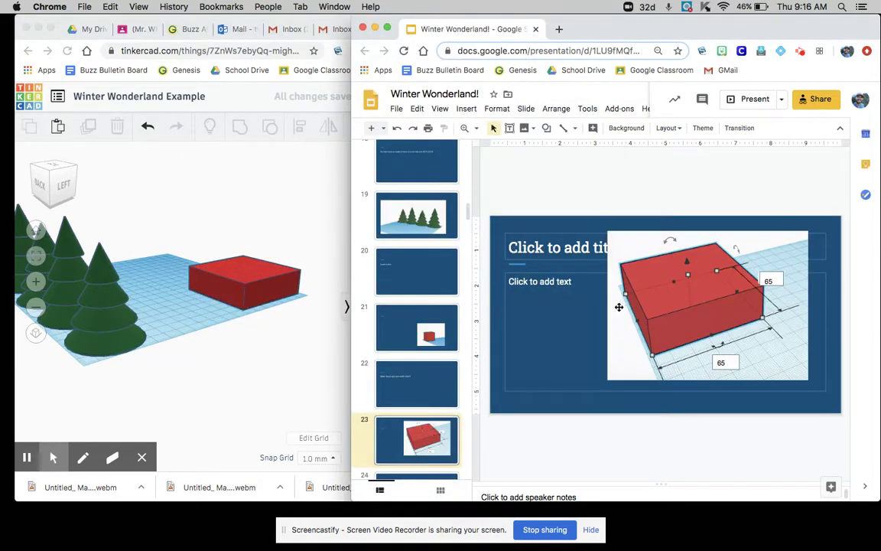
Step: In Tinkercad, set the red box's height to 65 mm
click(256, 292)
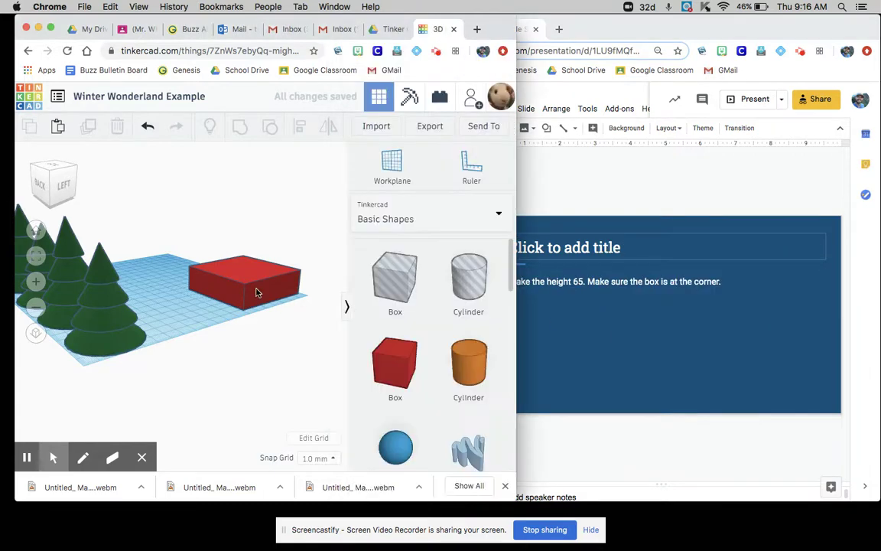
click(255, 283)
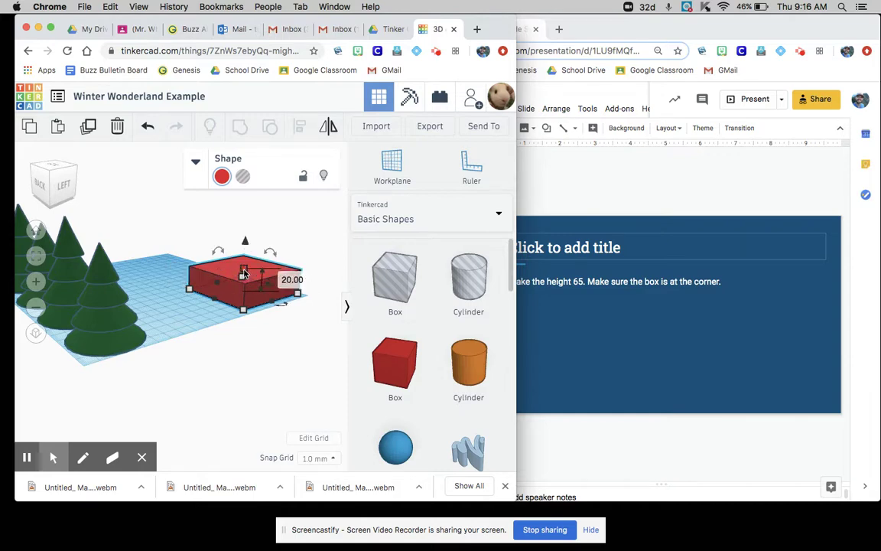
click(291, 280)
text(65)
key(Return)
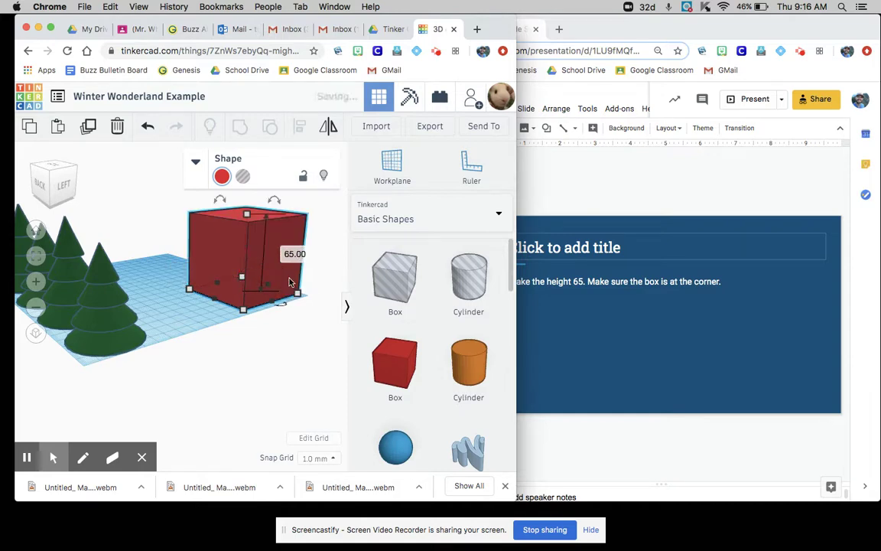
Step: Nudge the red box so that it sits exactly in the workplane's front-left corner
click(200, 319)
middle_drag(203, 320, 95, 353)
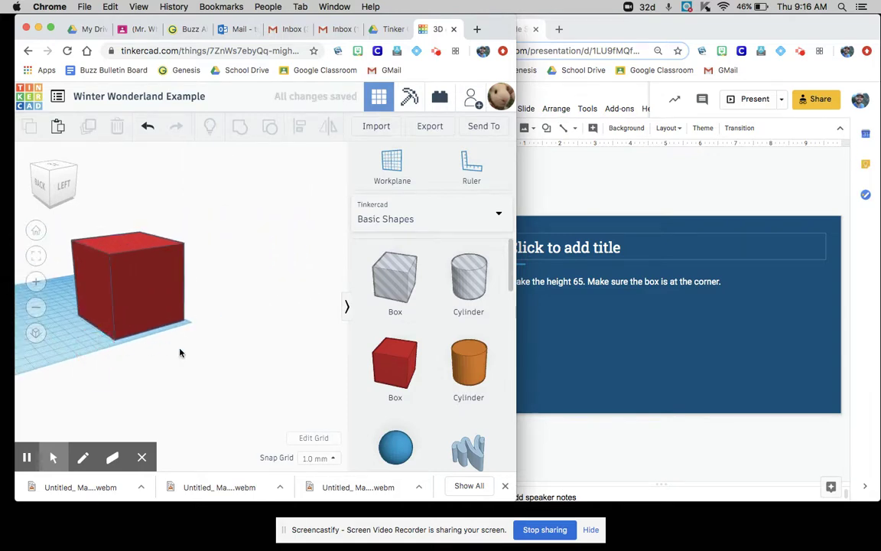
right_drag(181, 352, 136, 359)
click(143, 297)
click(142, 298)
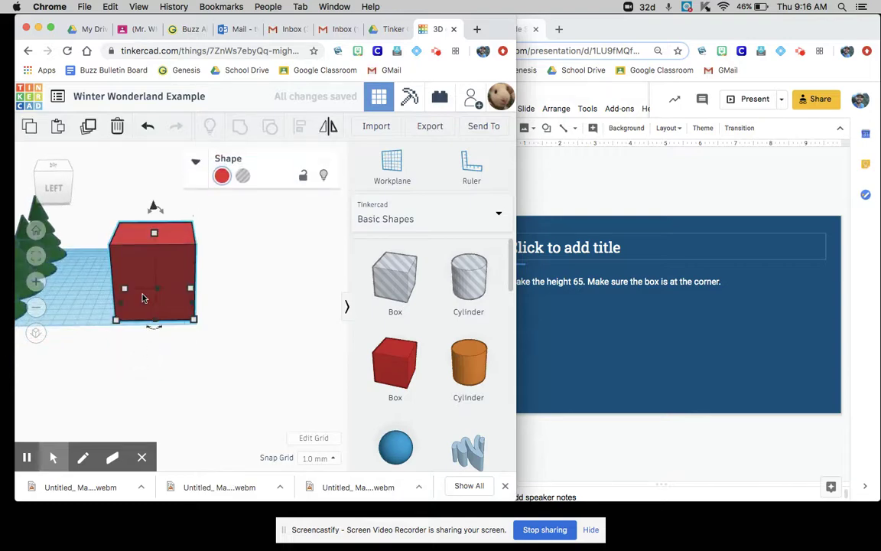
key(Right)
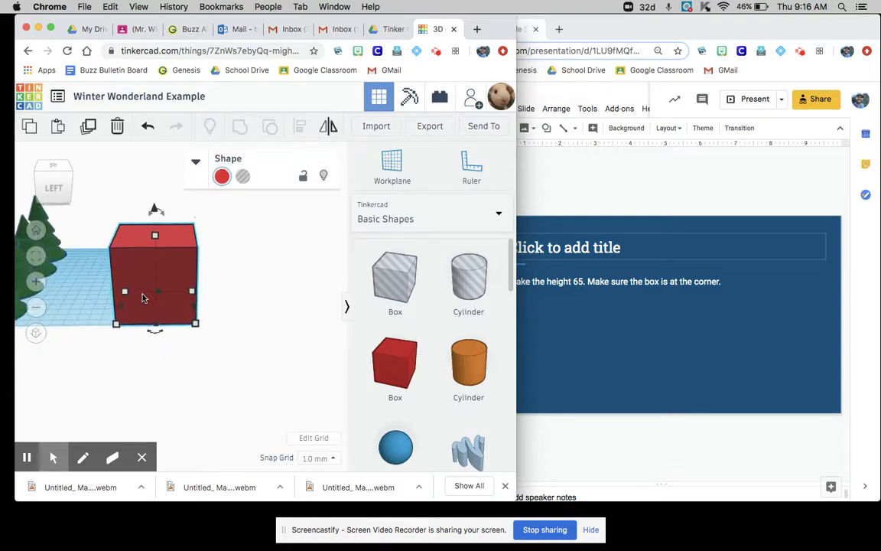
key(Down)
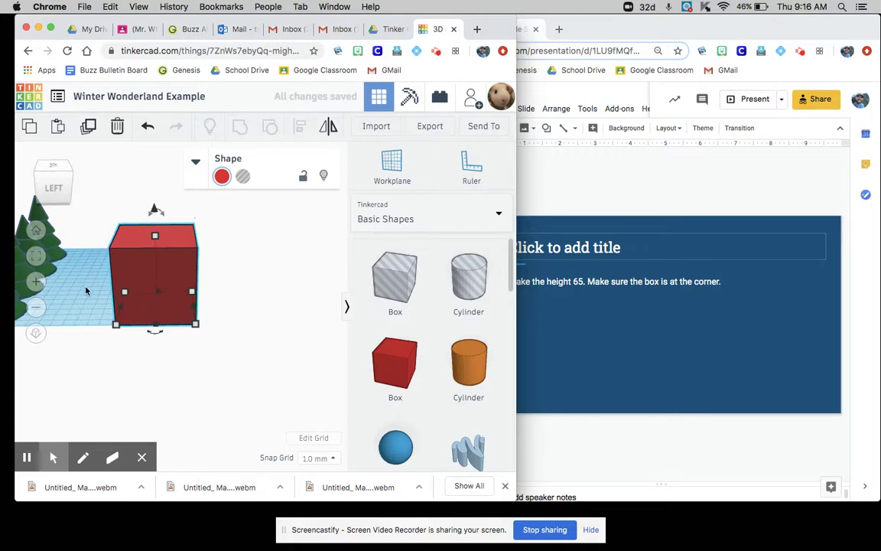
Step: Switch to the presentation and view slide 25's example and slide 26's instruction about the roof
click(86, 288)
right_drag(86, 288, 160, 303)
click(677, 369)
key(super+v)
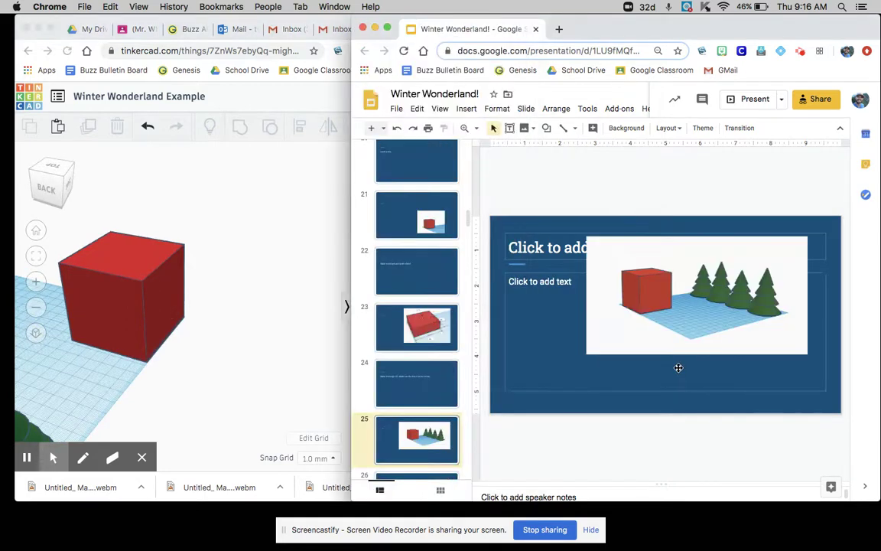
key(Down)
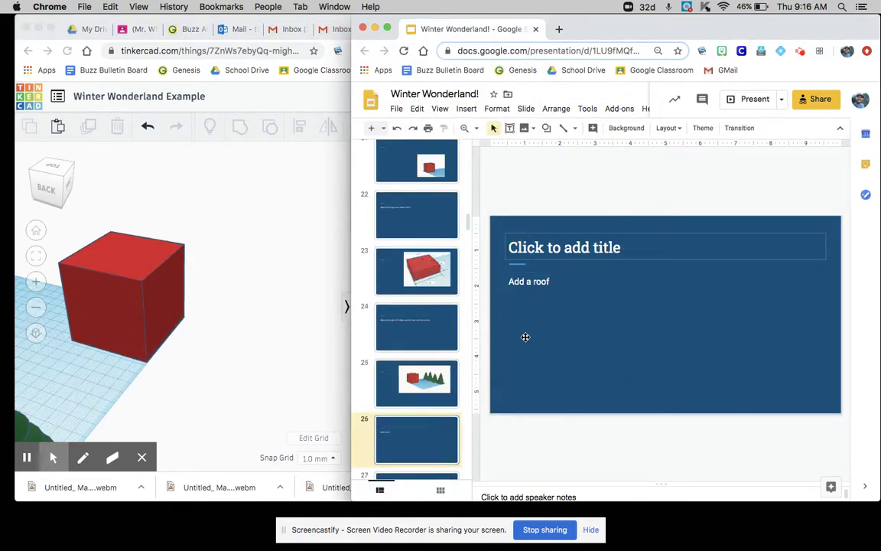
Step: Switch to Tinkercad and place a Roof shape on the workplane beside the red box
click(268, 318)
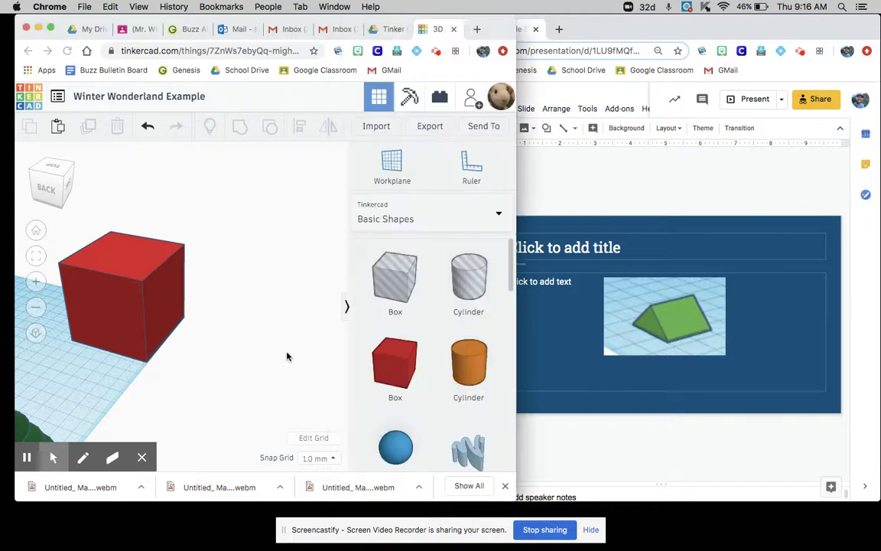
scroll(424, 340, down, 3)
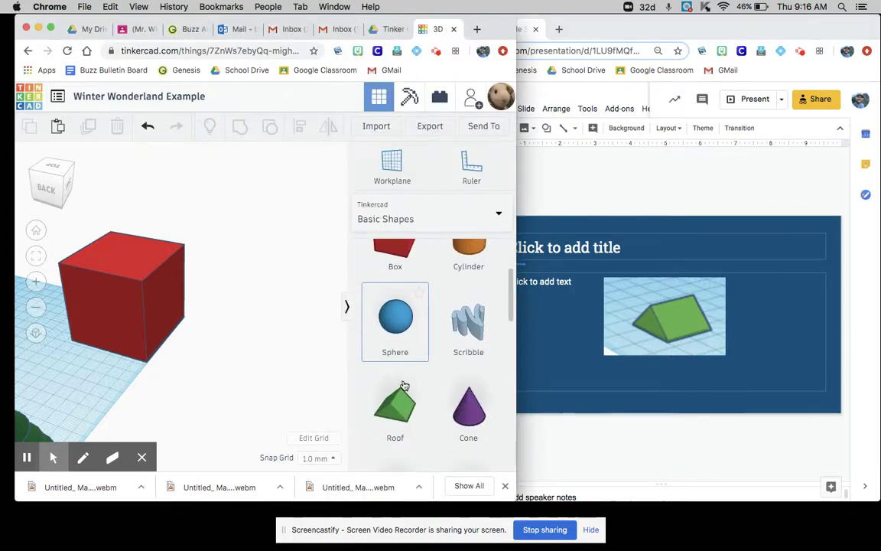
click(409, 396)
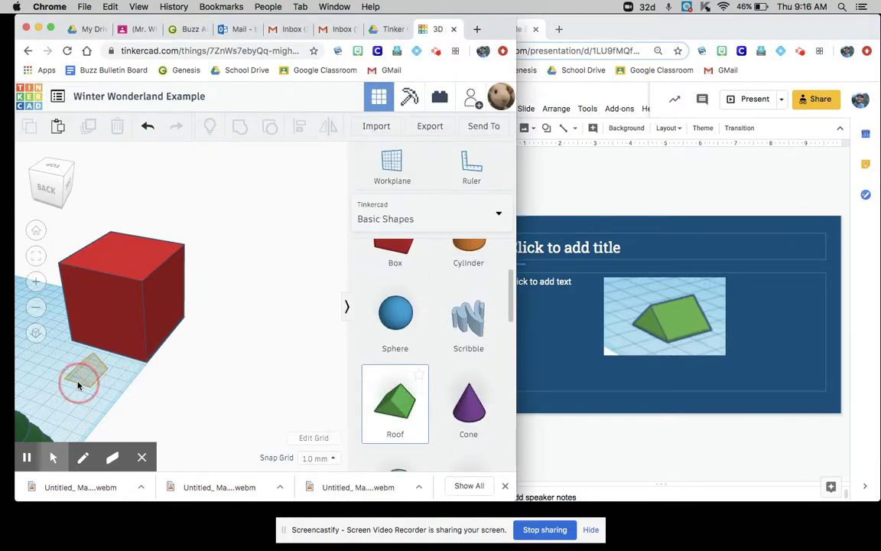
click(83, 375)
Step: Switch to the presentation and view slide 28's instruction for fitting the roof to the box
click(564, 370)
key(Down)
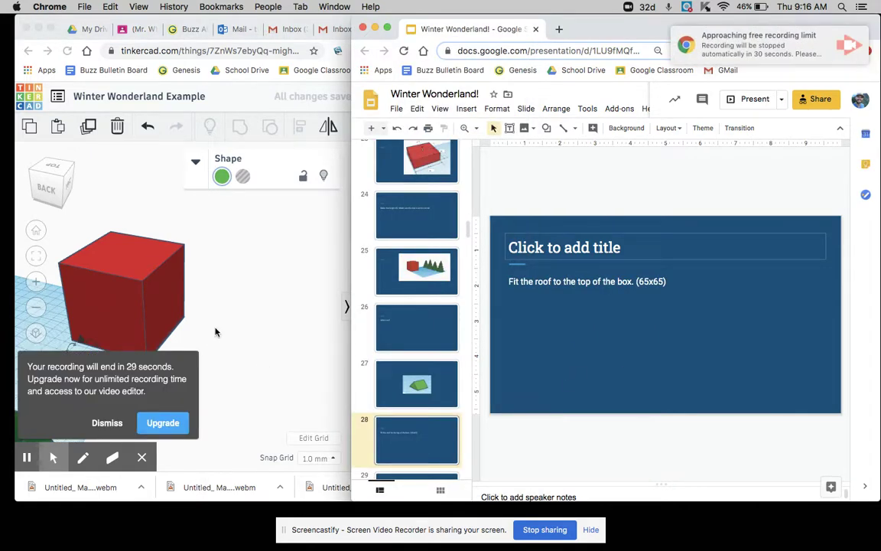
Step: In Tinkercad, set both the length and the width of the green roof's base to 65 mm
middle_drag(215, 332, 313, 254)
click(209, 303)
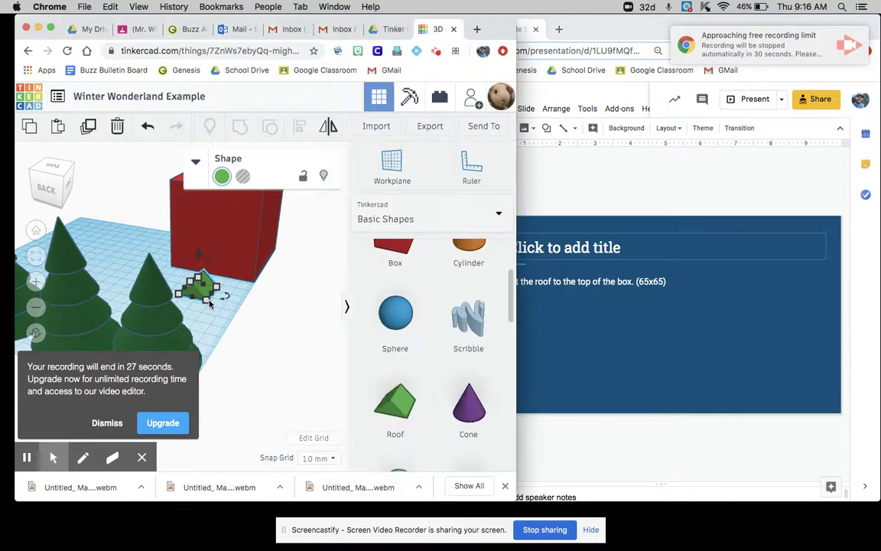
click(280, 306)
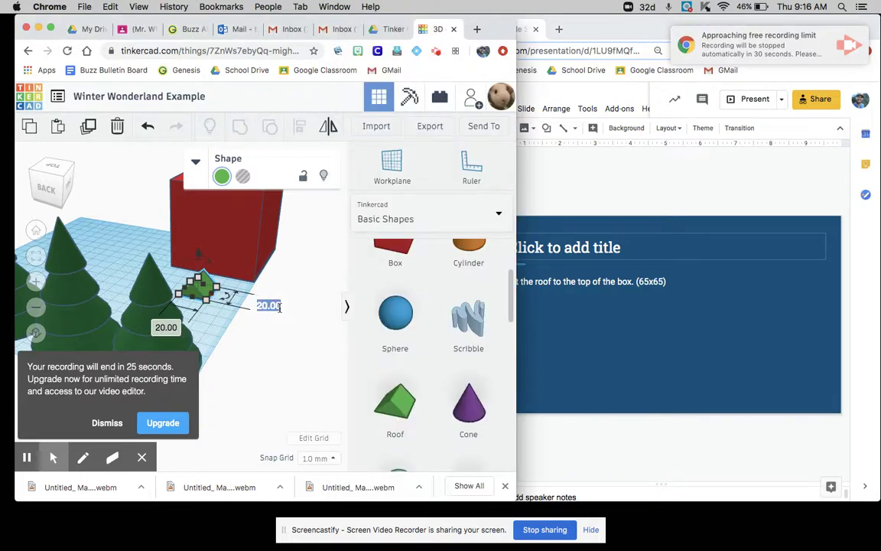
key(Return)
middle_drag(224, 334, 279, 273)
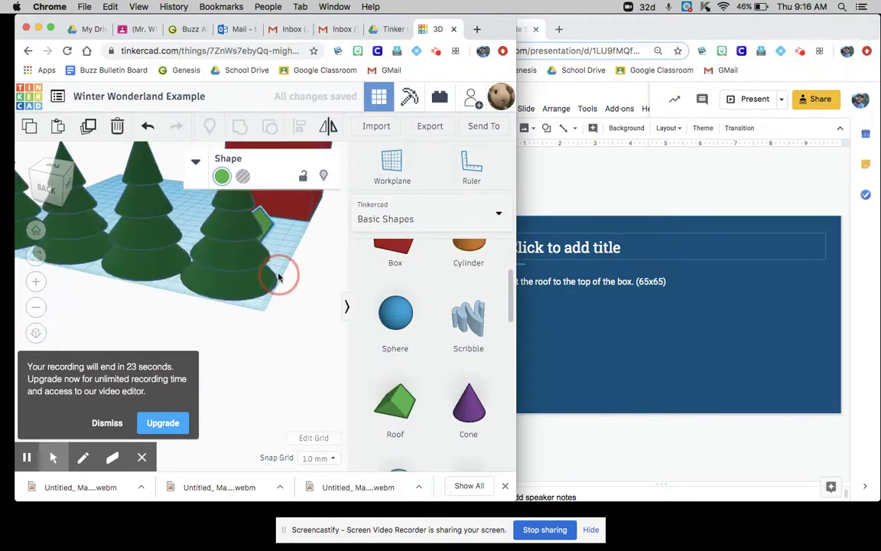
click(202, 288)
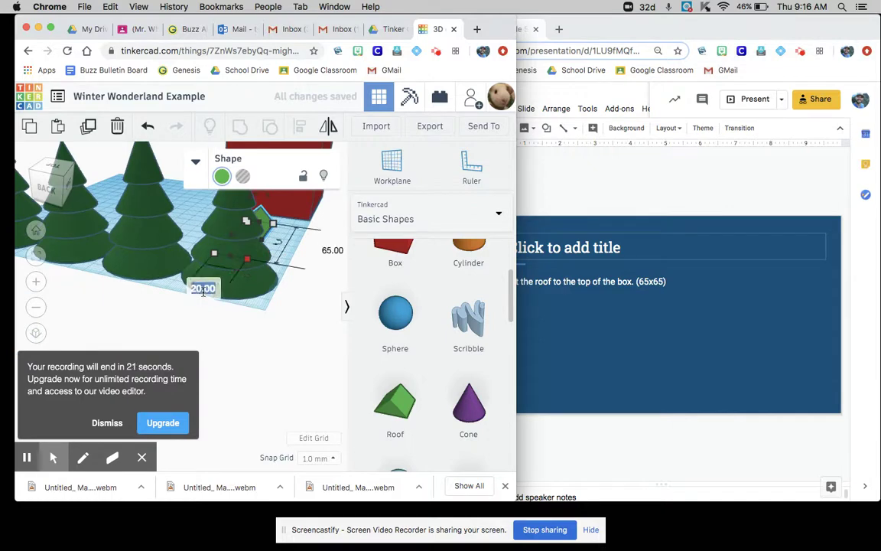
key(Return)
Step: Switch to the presentation and view slide 30's instruction and slide 31's example for the roof's height
click(624, 354)
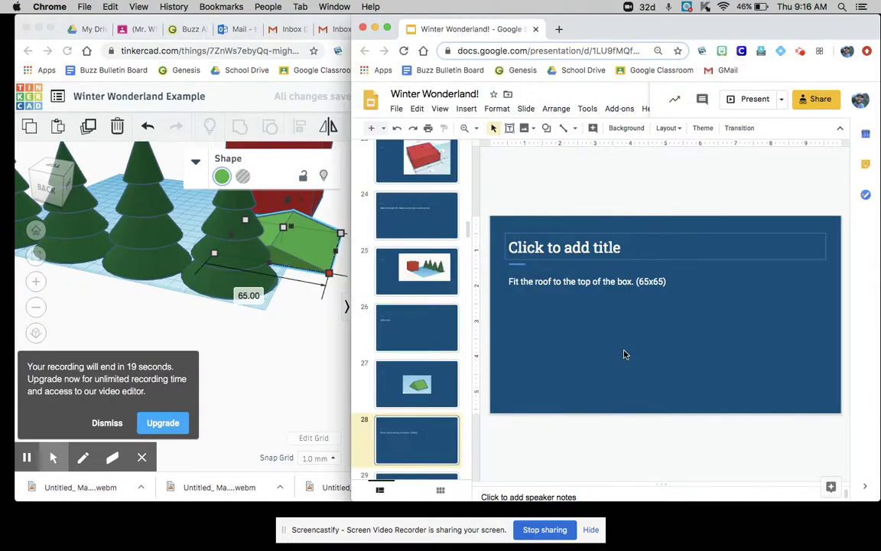
key(Down)
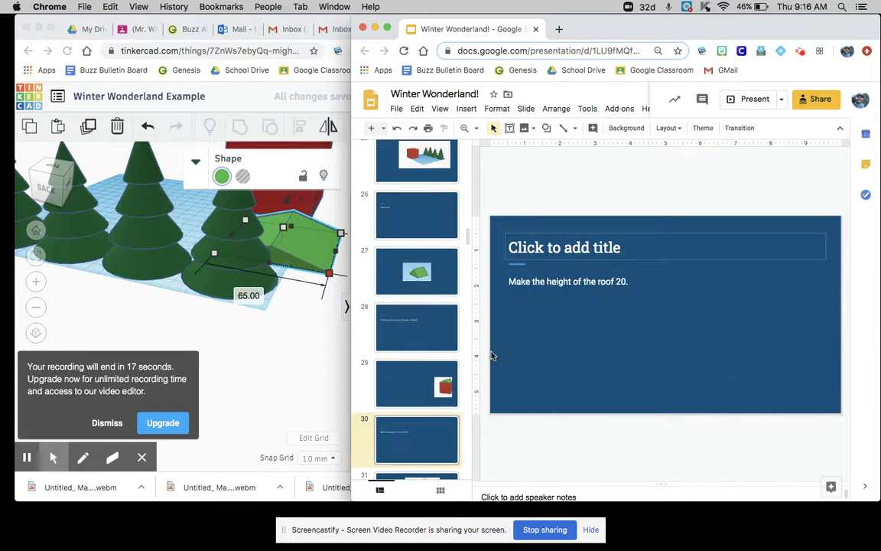
key(Page_Up)
key(Page_Down)
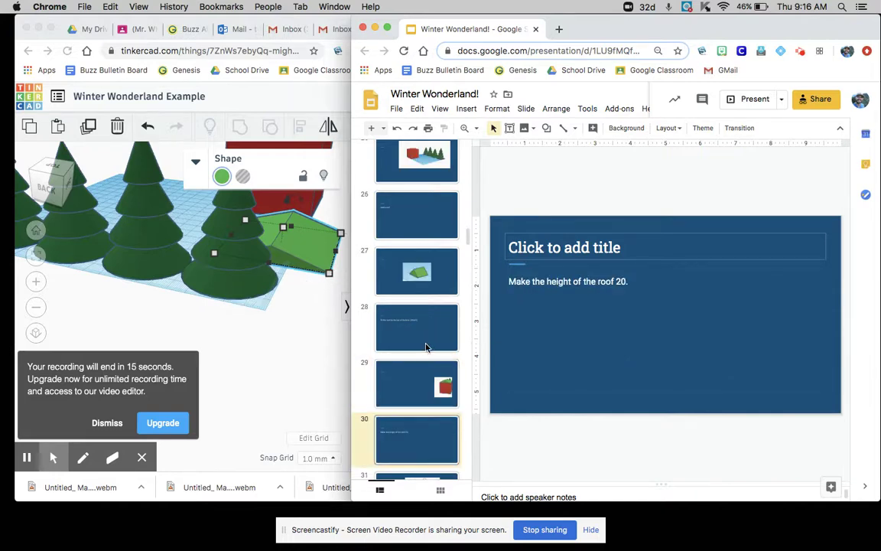
key(Page_Down)
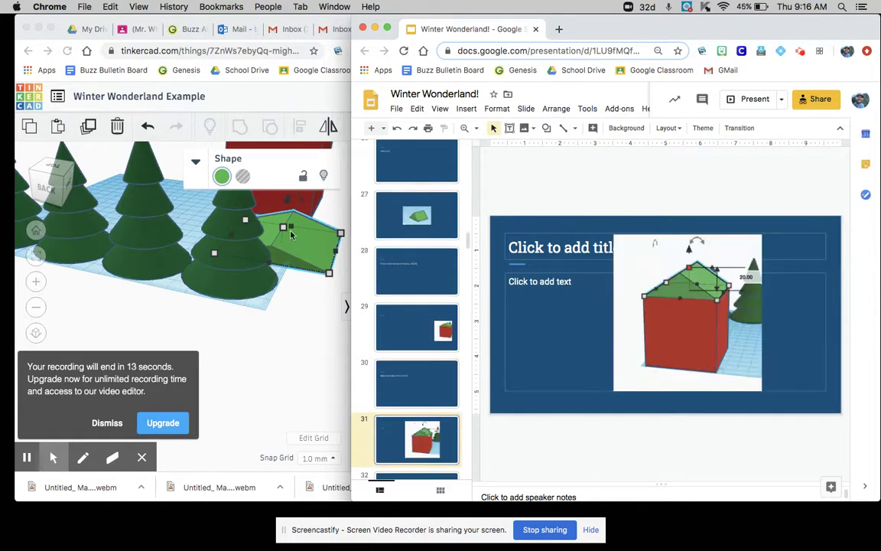
Step: In Tinkercad, set the green roof's height to 20 mm
click(291, 235)
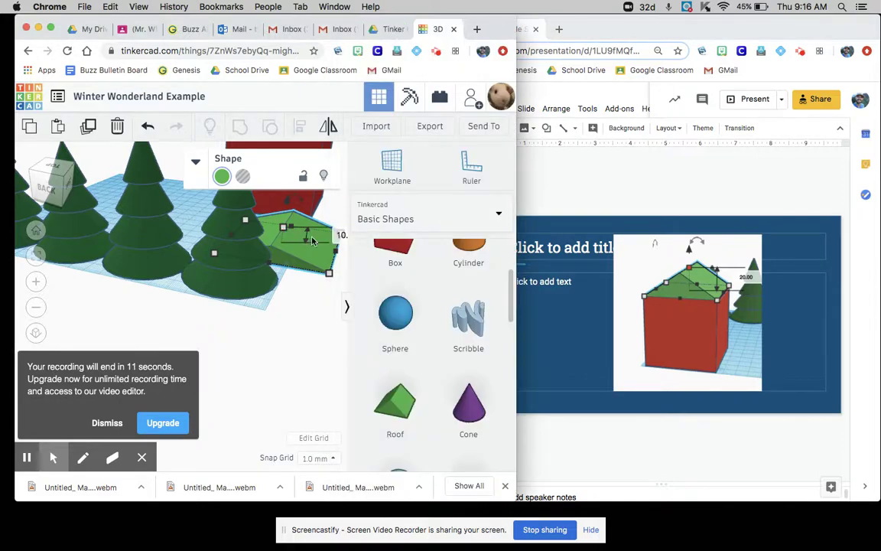
click(336, 234)
text(2)
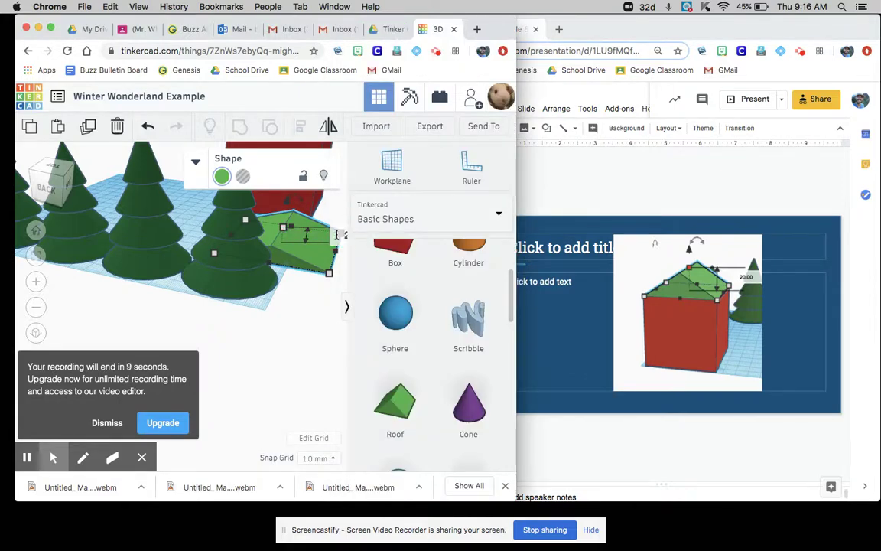
text(0)
key(Return)
right_drag(310, 245, 259, 346)
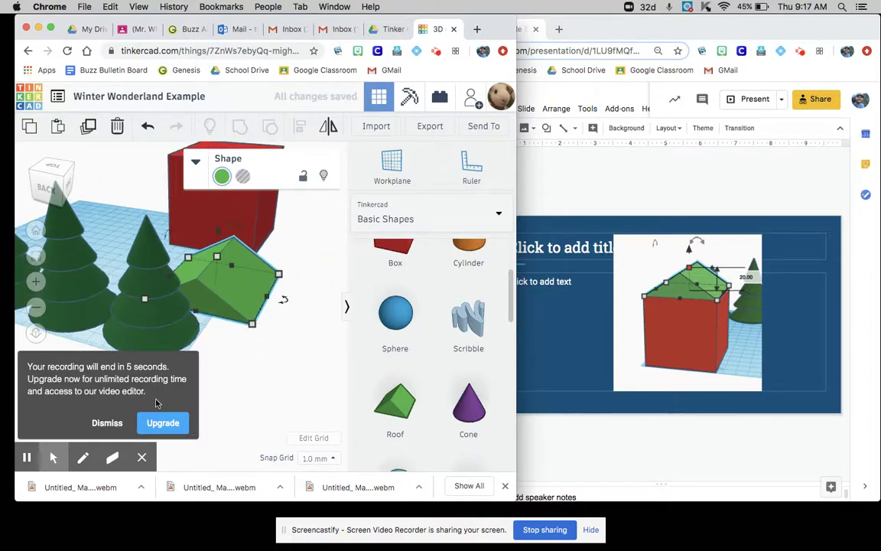